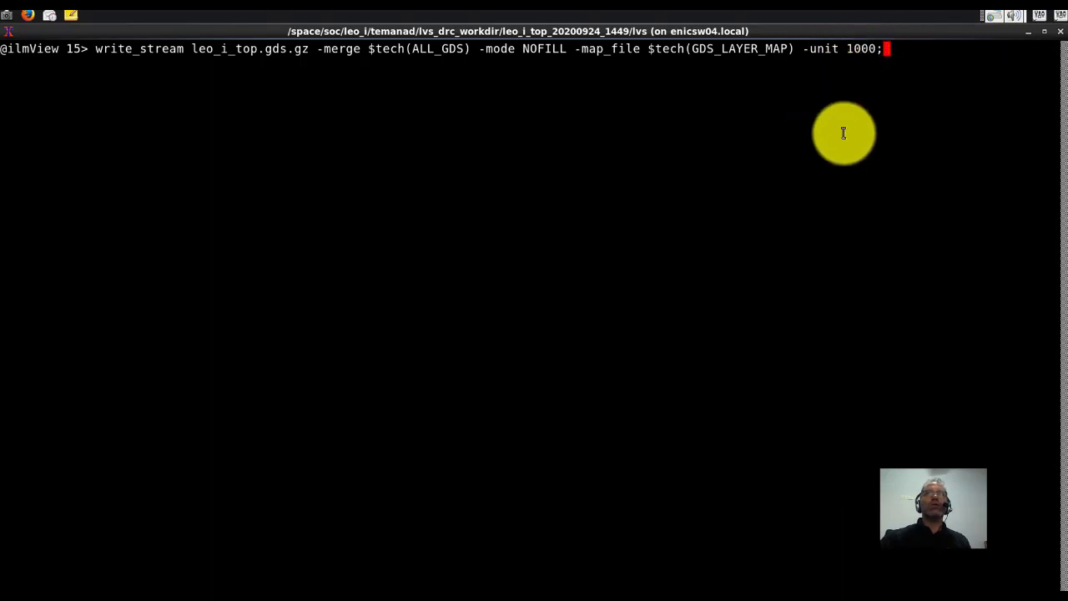
- Stream out leo_i_top.gds.gz with the prepared write_stream command, merging $tech(ALL_GDS), using mode NOFILL, map file $tech(GDS_LAYER_MAP) and unit 1000
key("Return")
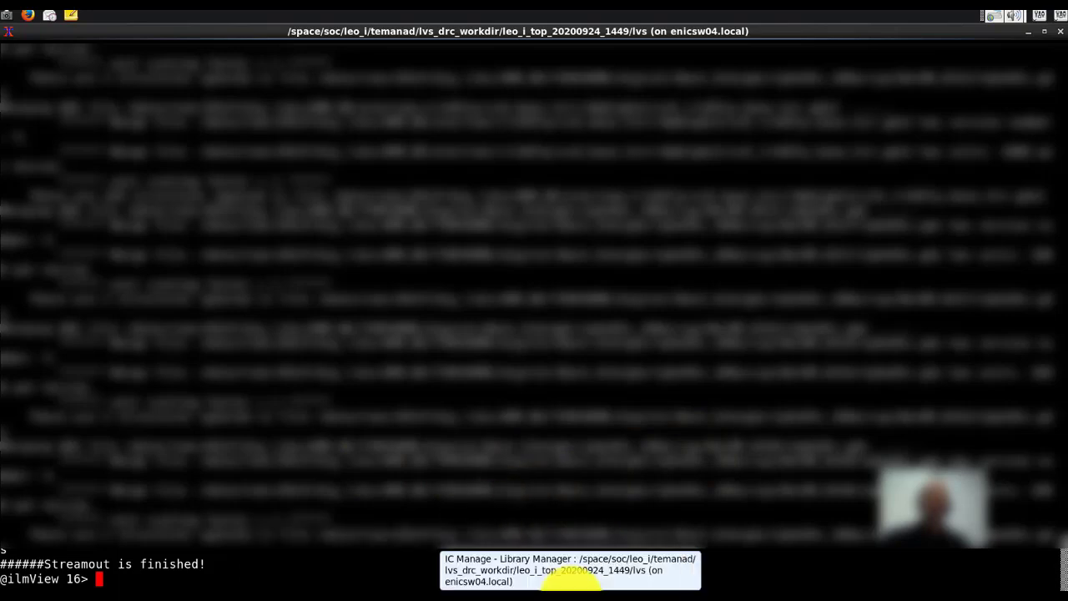
- In the Library Manager, open the layout view of cell leo_i_top from library leo_i_top and look over the available Calibre runs
left_click(572, 584)
left_click(76, 184)
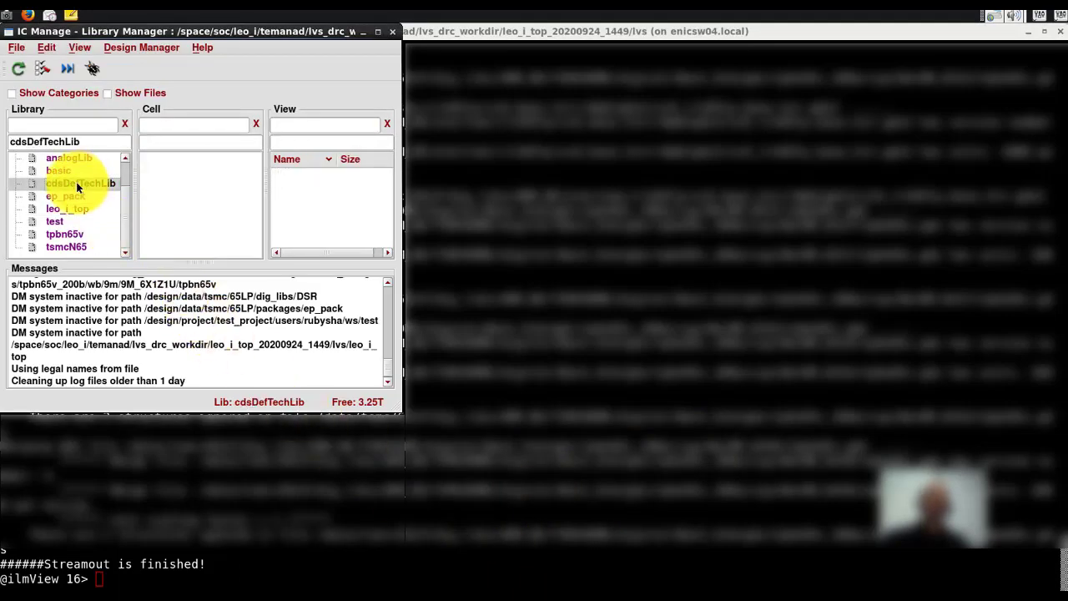
left_click(67, 207)
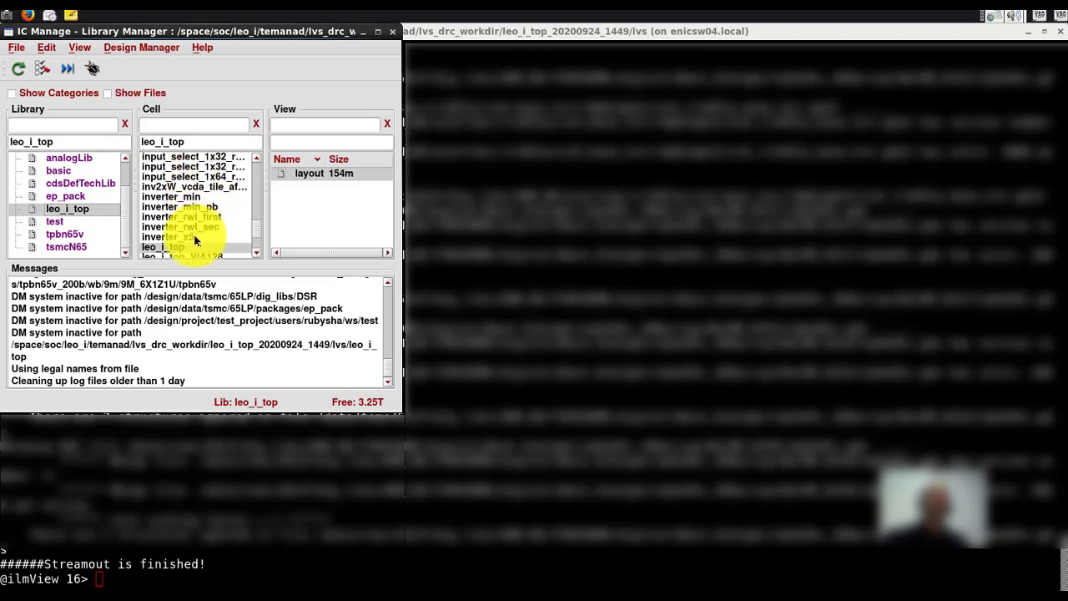
scroll(188, 221, "down", 2)
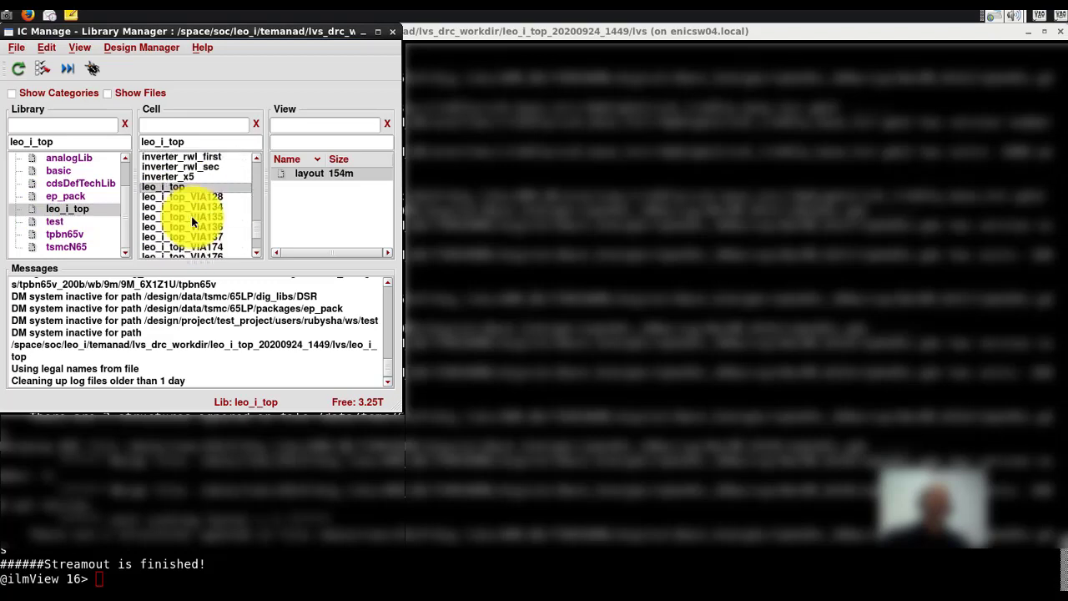
scroll(177, 221, "up", 1)
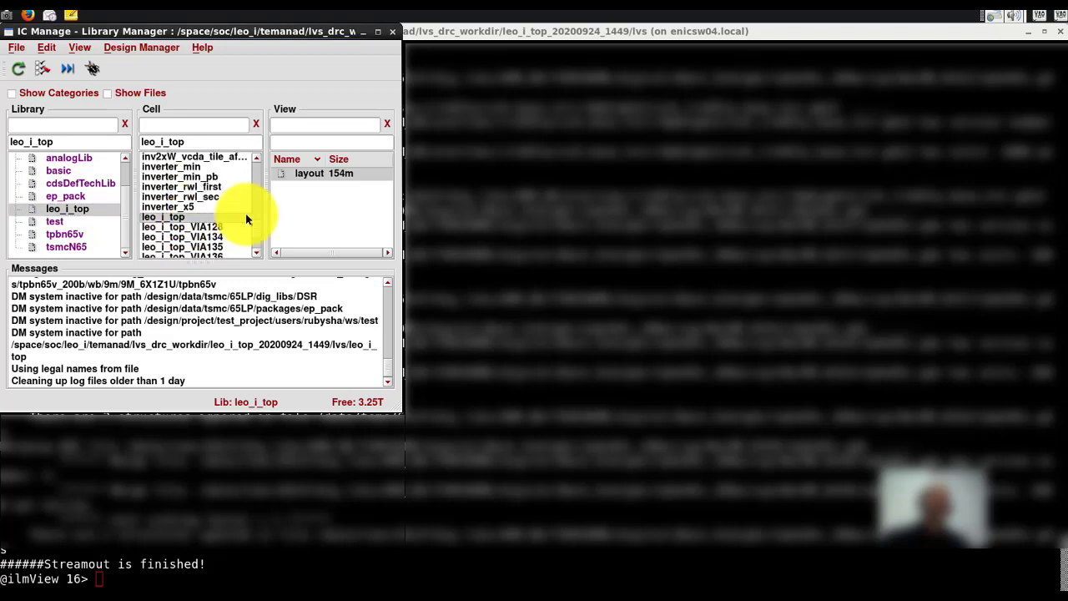
left_click(311, 173)
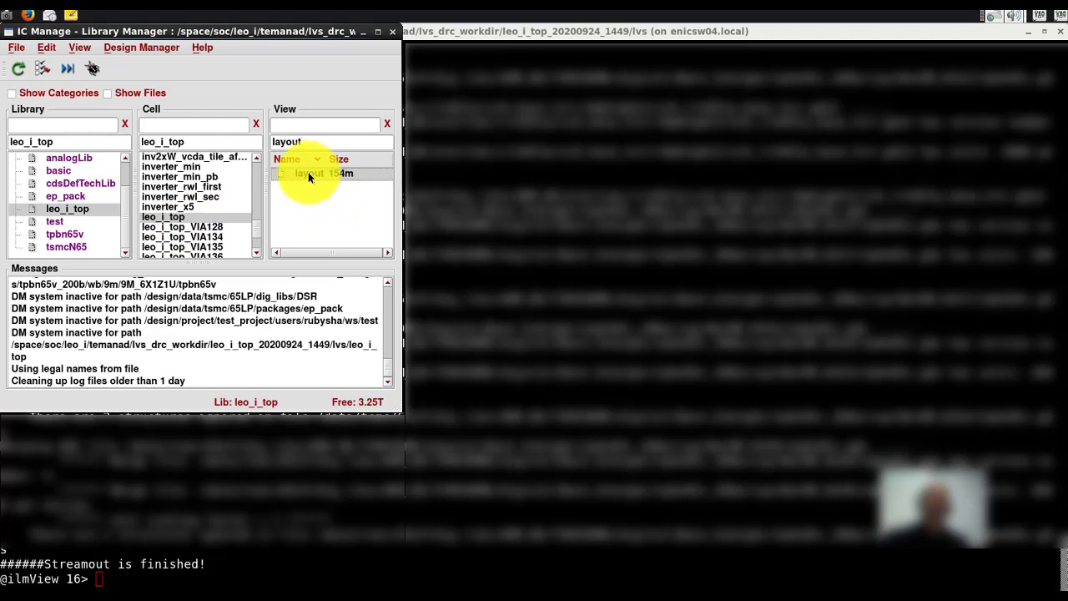
double_click(306, 177)
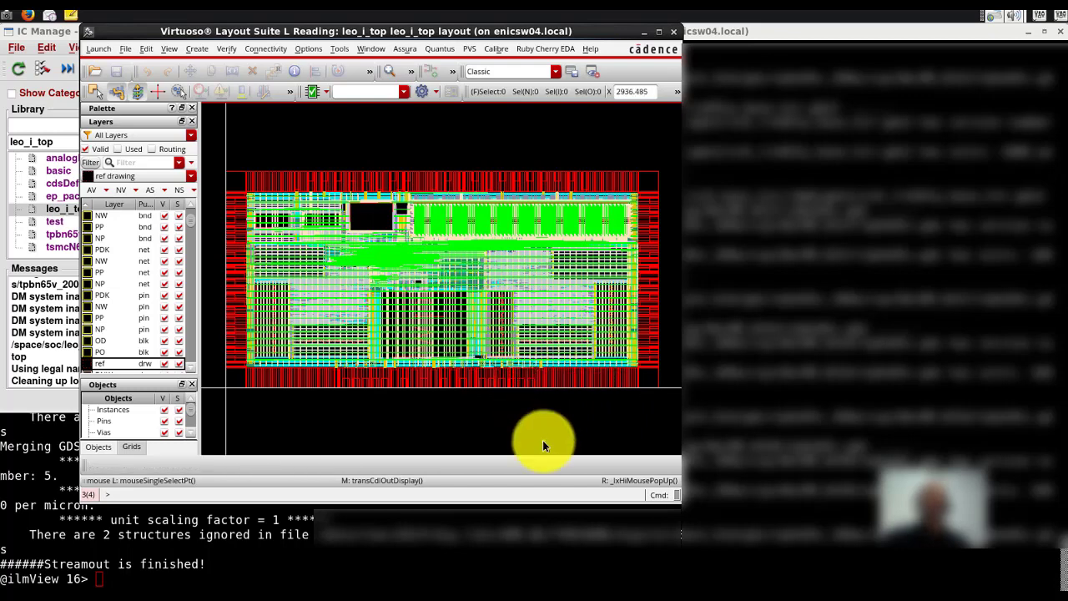
left_click(500, 50)
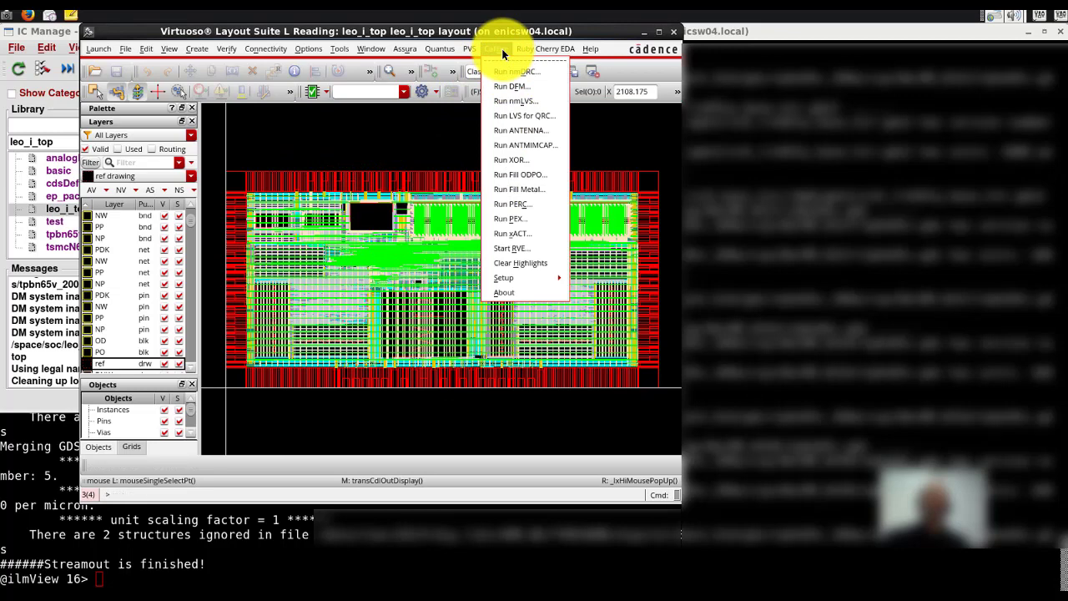
left_click(502, 49)
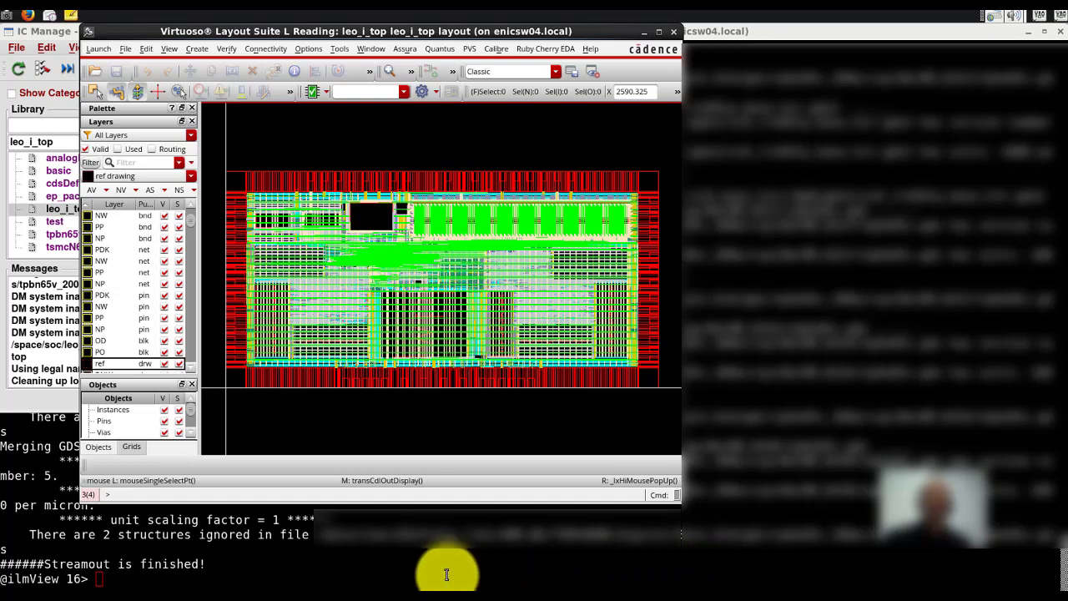
- Switch to calibre.extract.lvs in GVIM and examine the layout path, primary cell and system statements and the commented empty-GDS rules
key("alt+Tab")
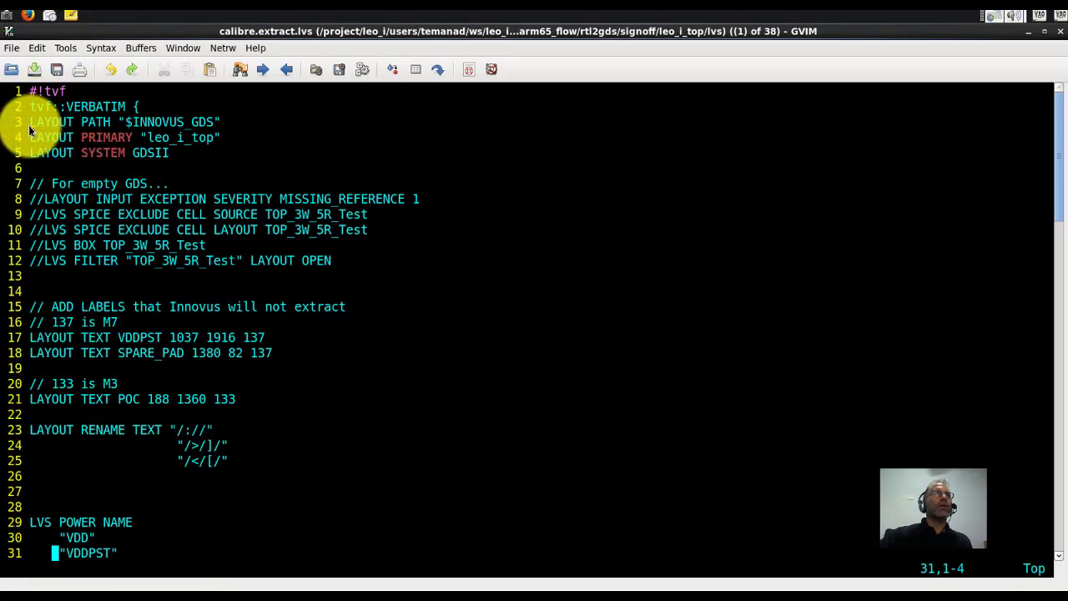
left_click_drag(31, 125, 179, 162)
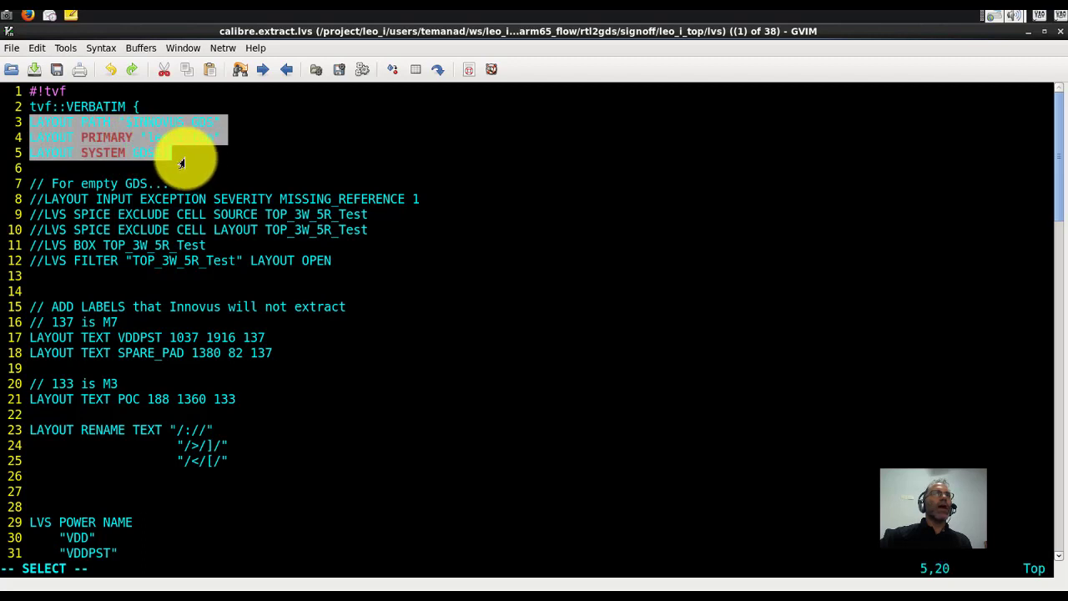
key("Escape")
double_click(186, 134)
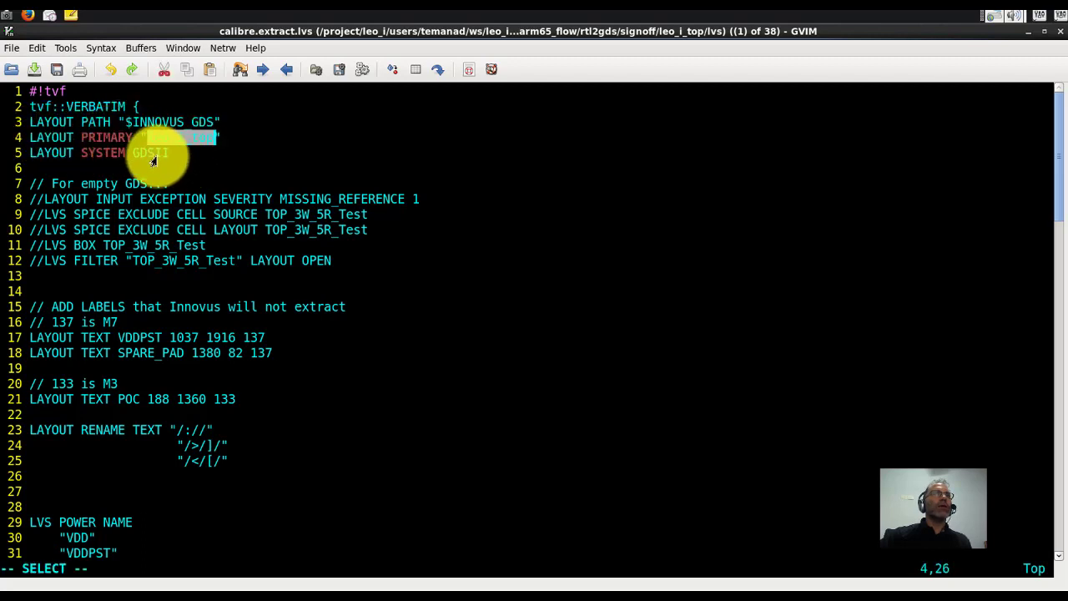
double_click(152, 154)
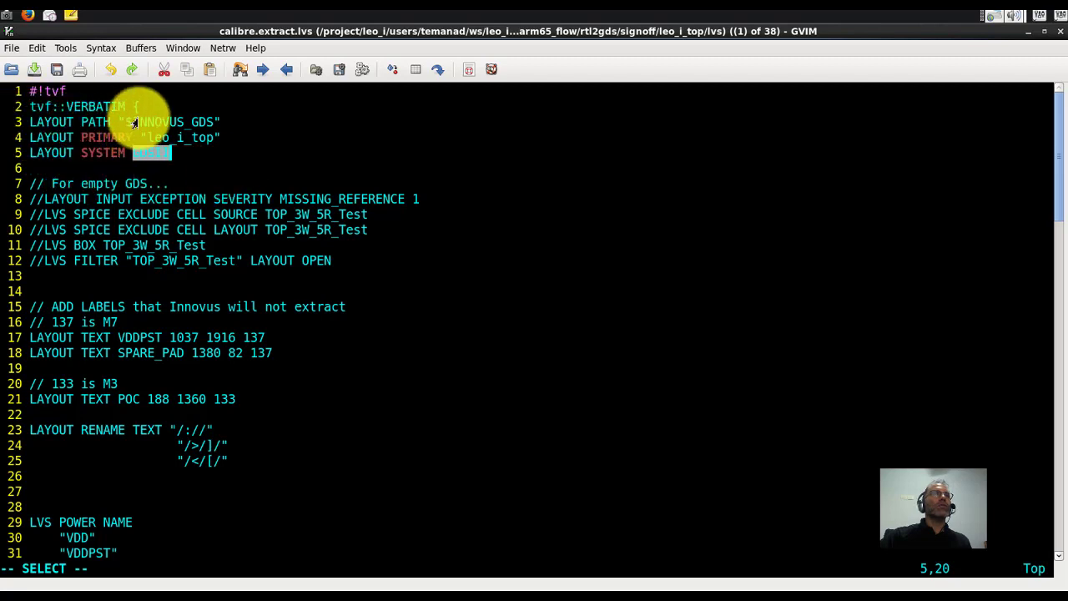
double_click(51, 204)
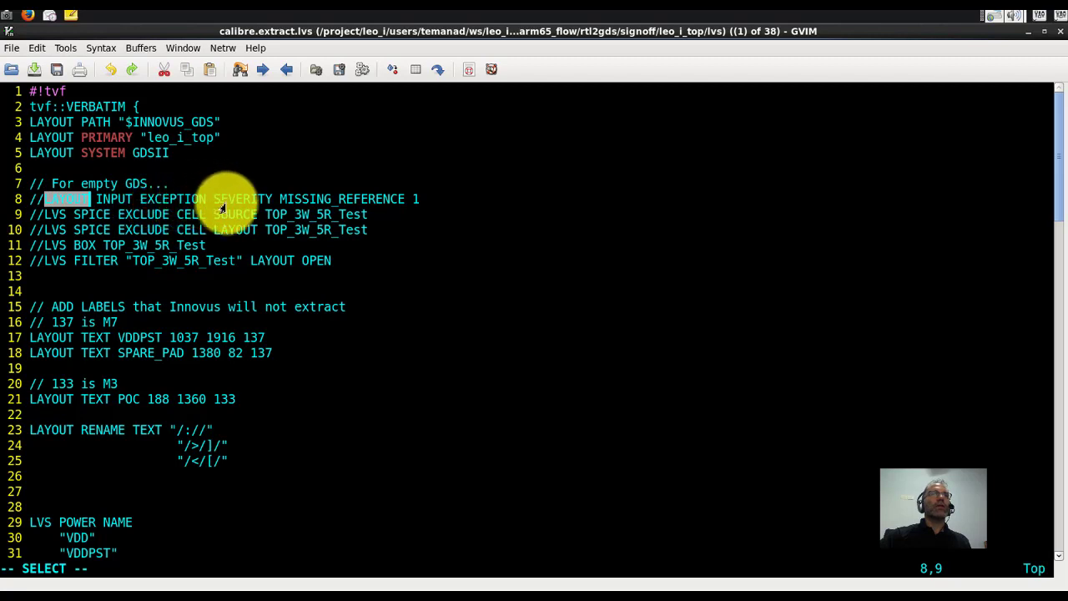
left_click(311, 202)
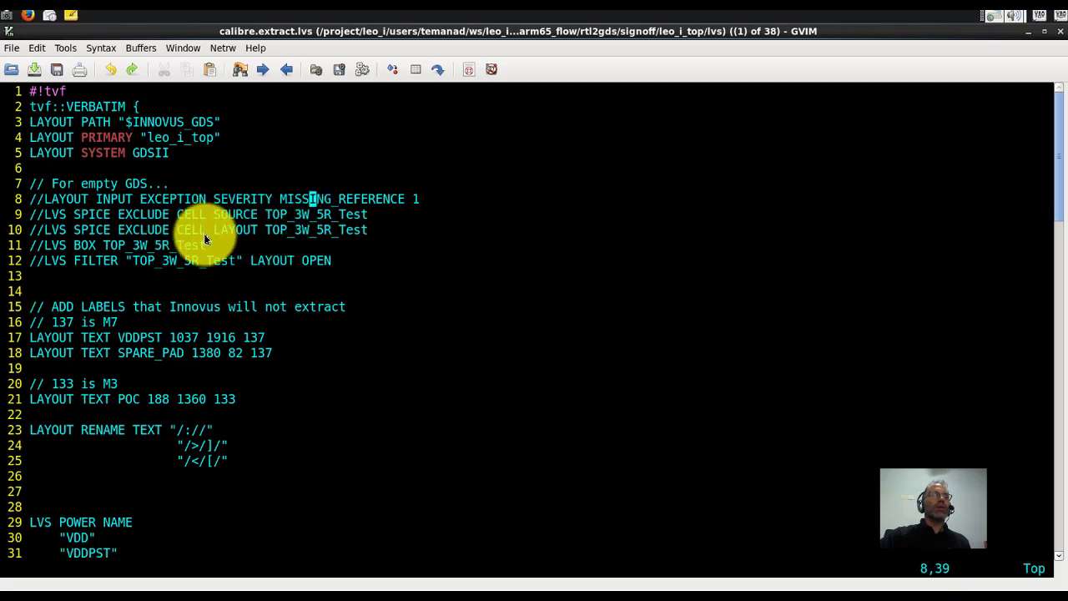
scroll(205, 237, "down", 1)
scroll(203, 238, "up", 1)
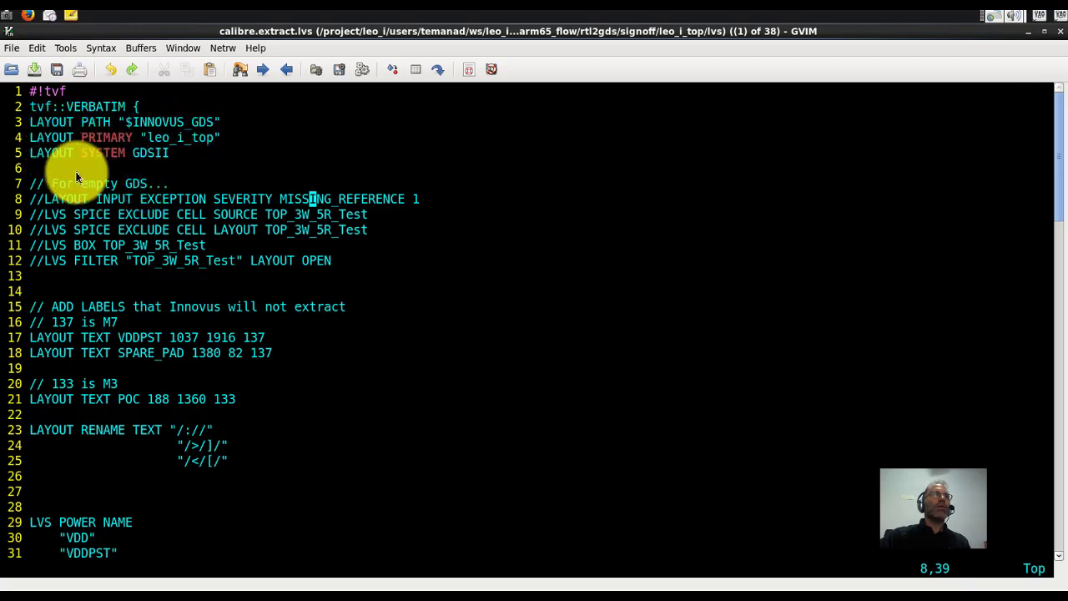
- Review the added text labels, rename rules, power and ground names, report and ERC settings, and sourced rule deck in calibre.extract.lvs
scroll(218, 248, "down", 1)
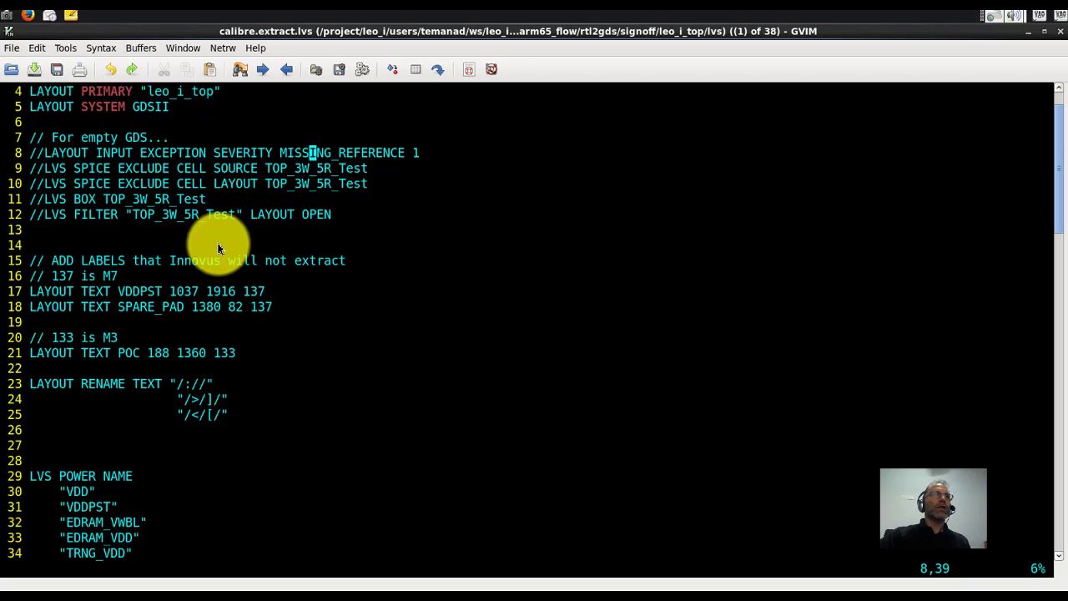
scroll(213, 246, "down", 1)
scroll(147, 192, "down", 1)
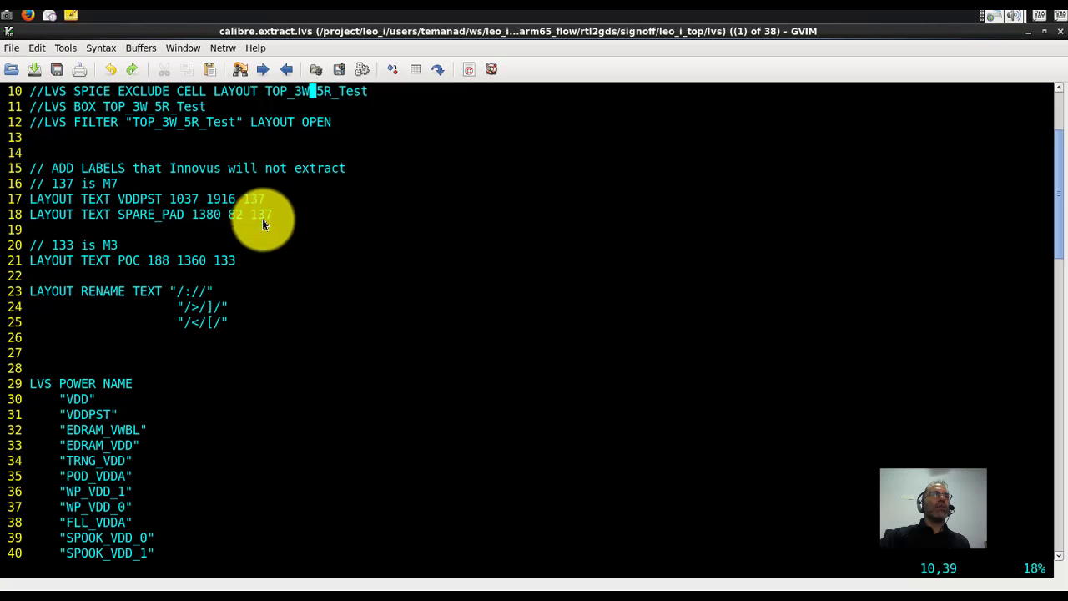
scroll(53, 215, "down", 1)
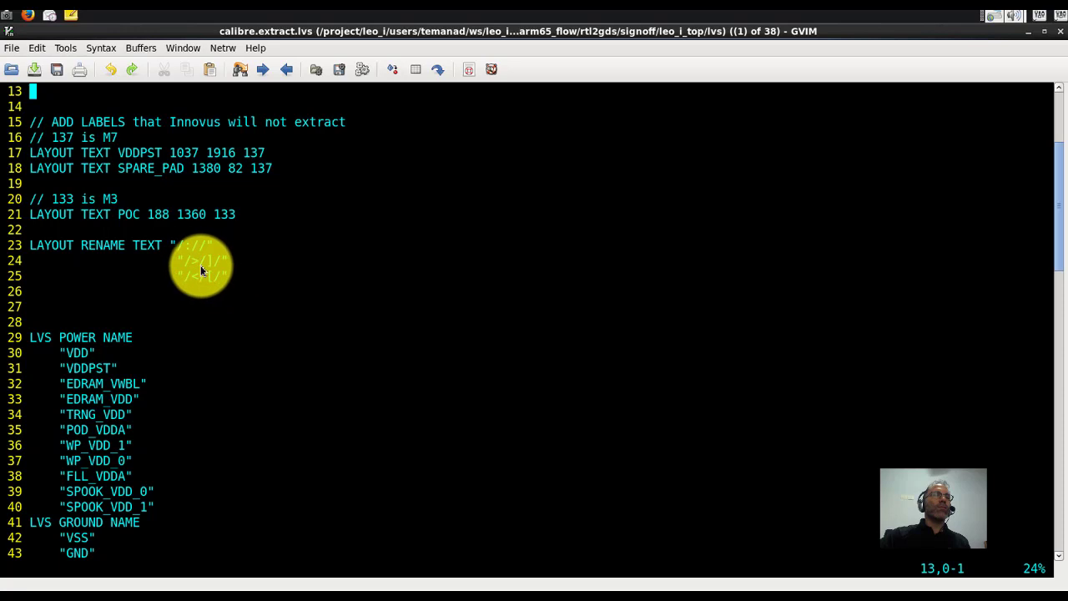
scroll(264, 294, "down", 2)
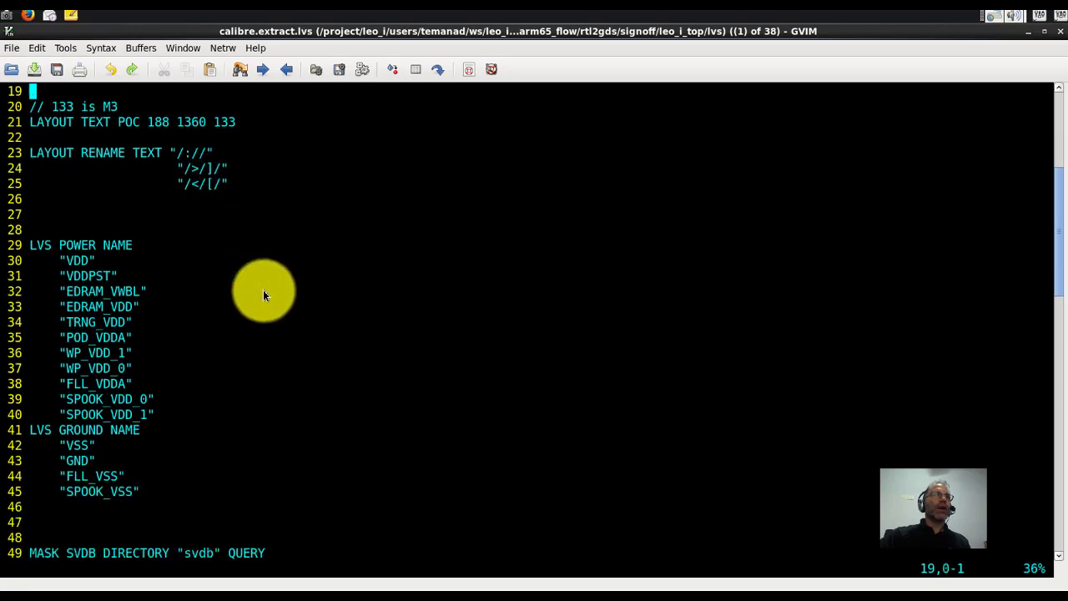
scroll(263, 293, "down", 1)
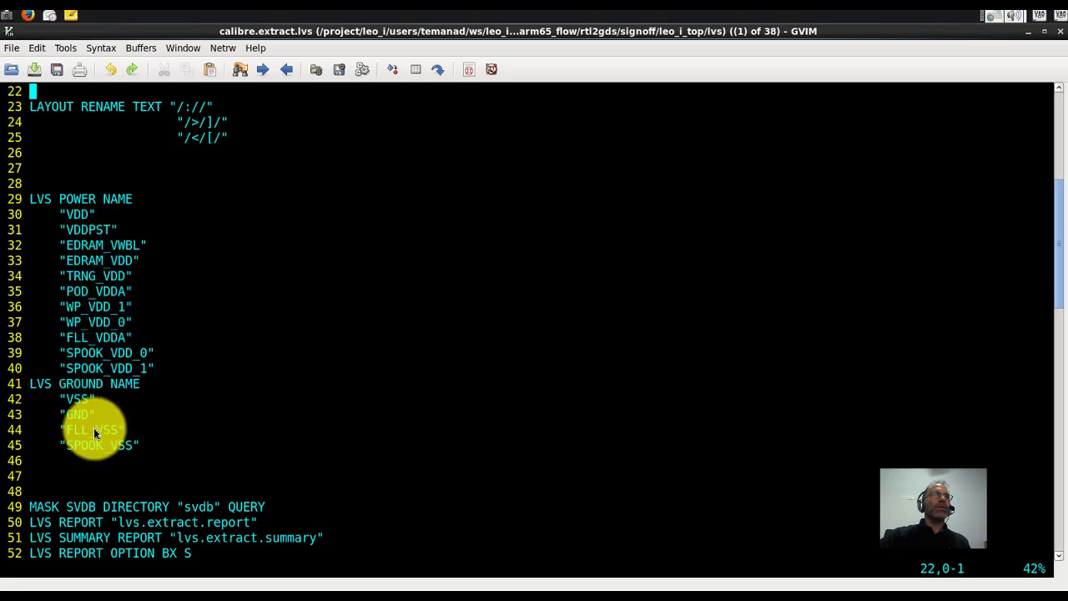
scroll(258, 366, "down", 4)
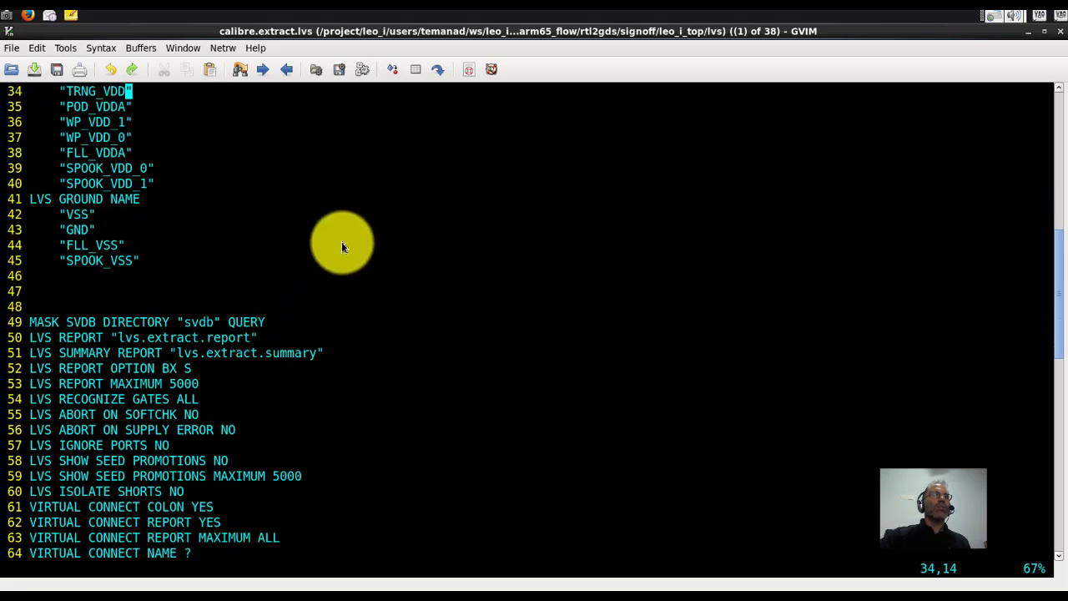
scroll(341, 247, "down", 1)
scroll(95, 334, "down", 3)
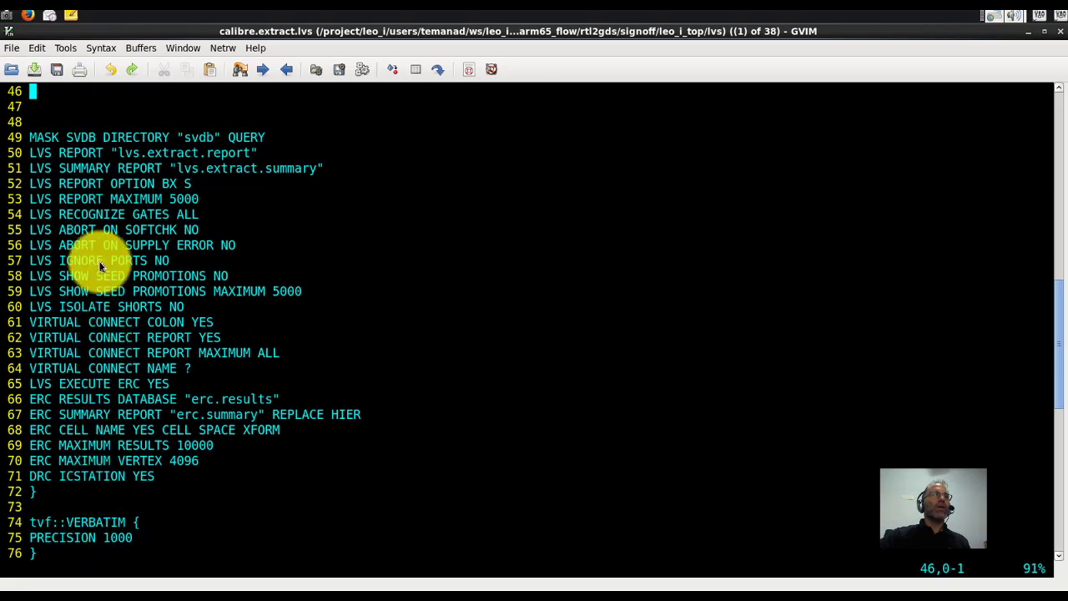
scroll(89, 408, "down", 4)
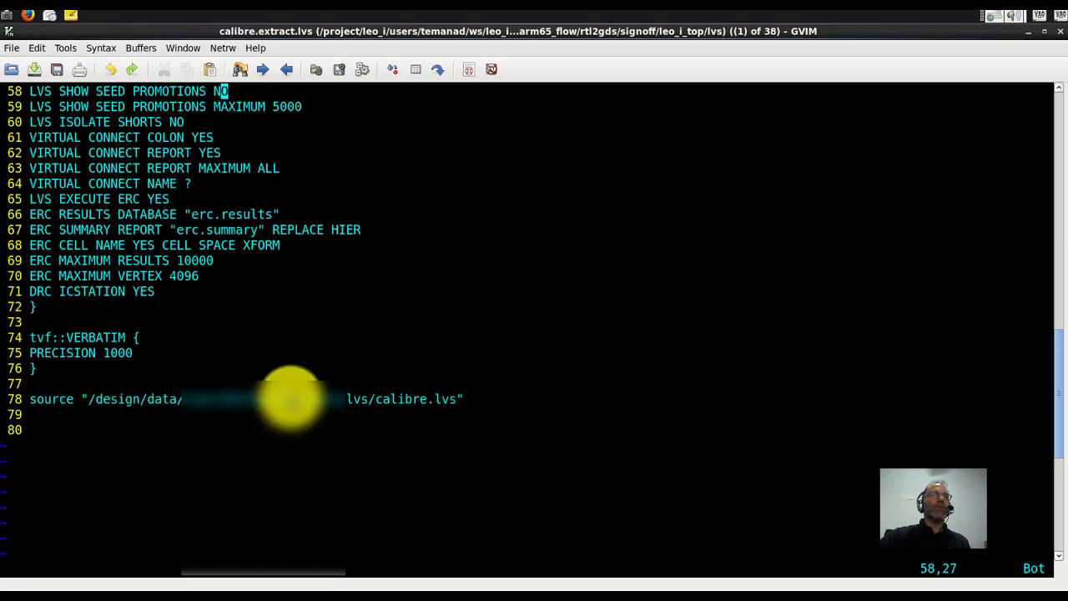
scroll(420, 300, "up", 8)
scroll(420, 297, "up", 11)
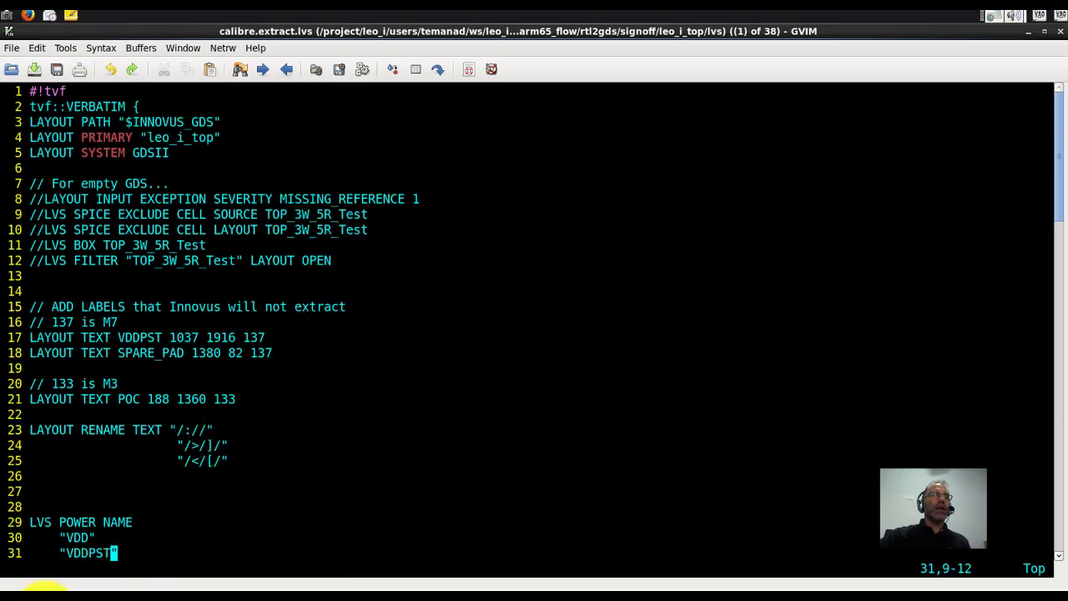
- In the terminal, run the hierarchical Calibre extraction with calibre.extract.lvs and hcell.txt, writing leo_i_top.layout.sp and logging to lvs_extract.log
left_click(51, 586)
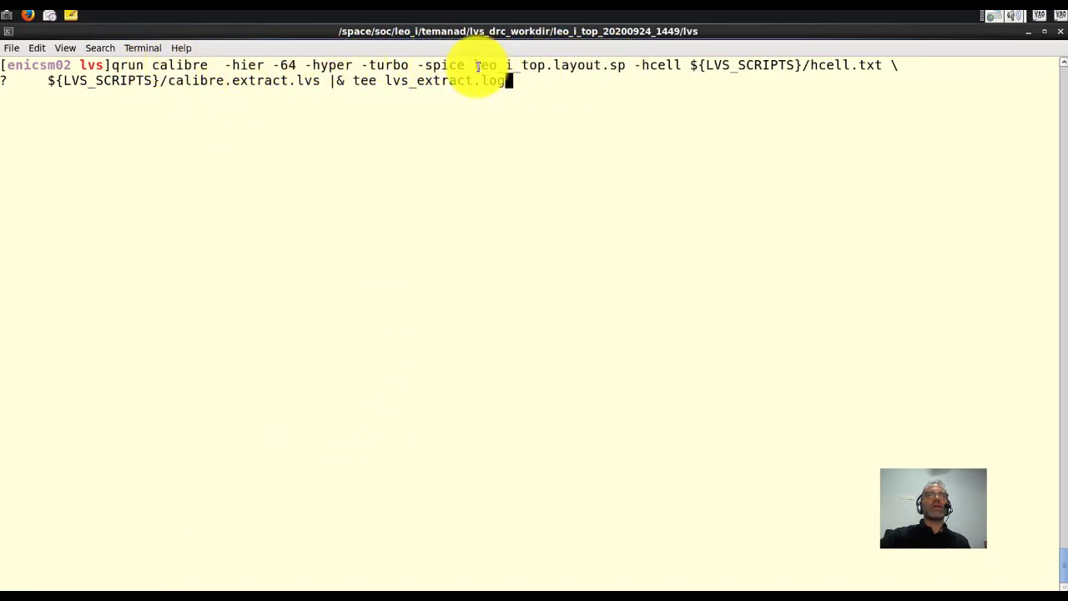
left_click_drag(475, 65, 626, 66)
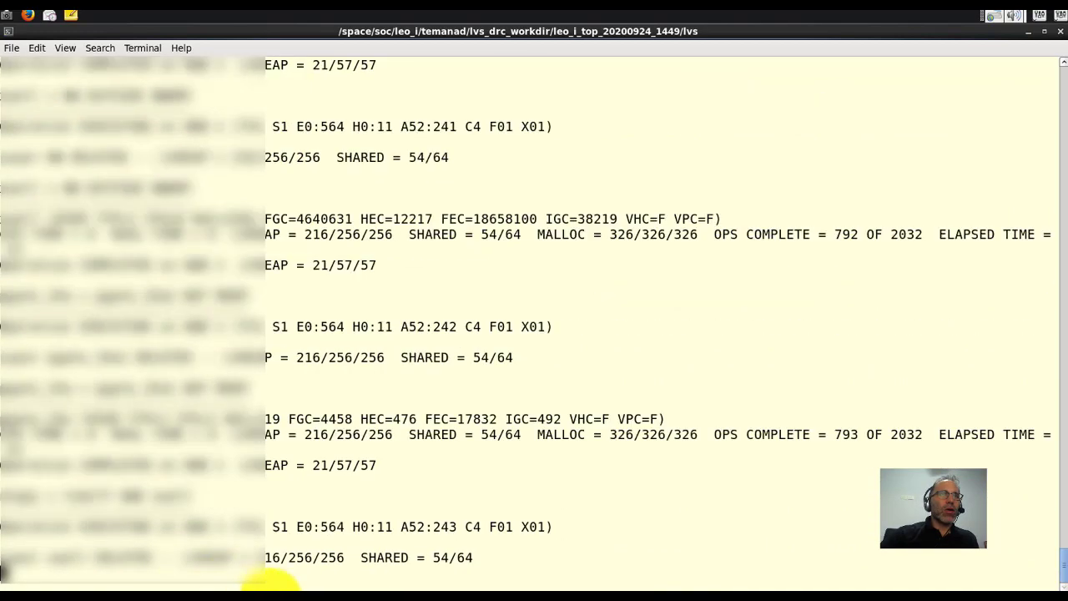
- Switch to Virtuoso and open the XStream Out export form along with its additional options
left_click(414, 587)
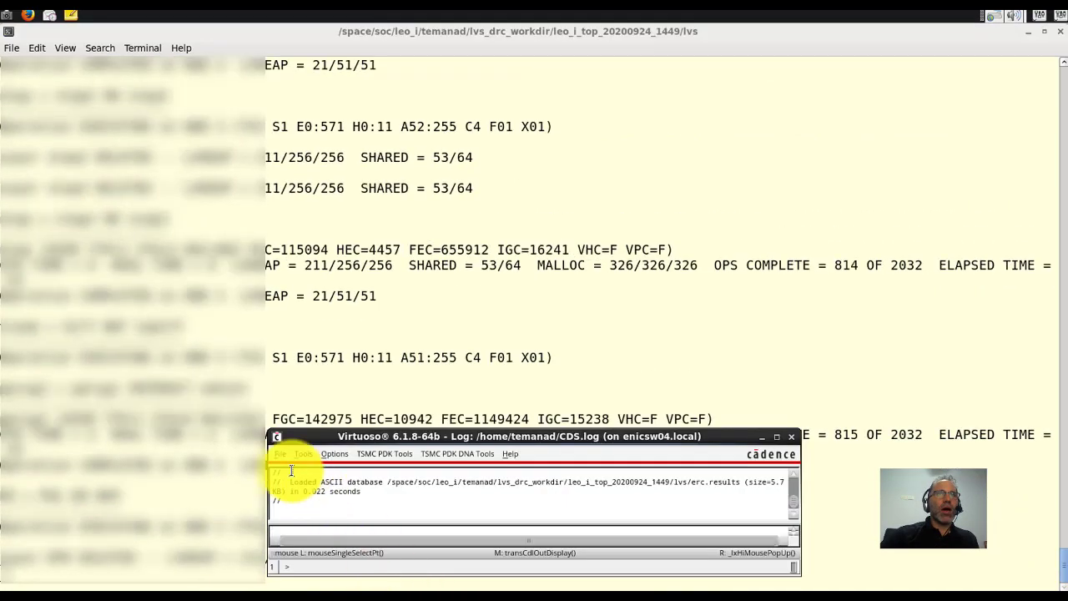
left_click(281, 453)
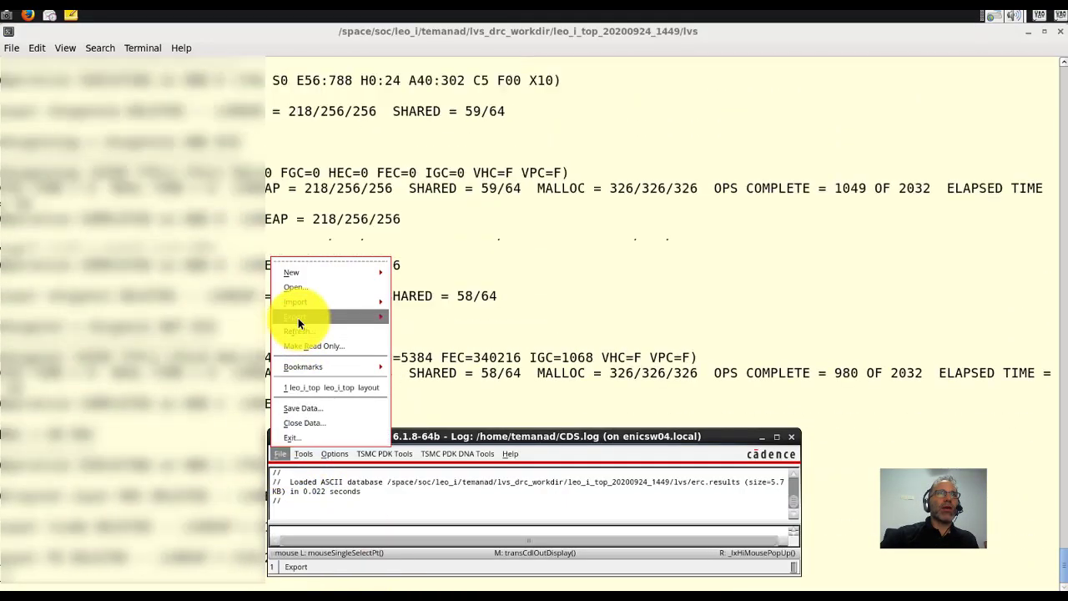
mouse_move(298, 318)
left_click(415, 384)
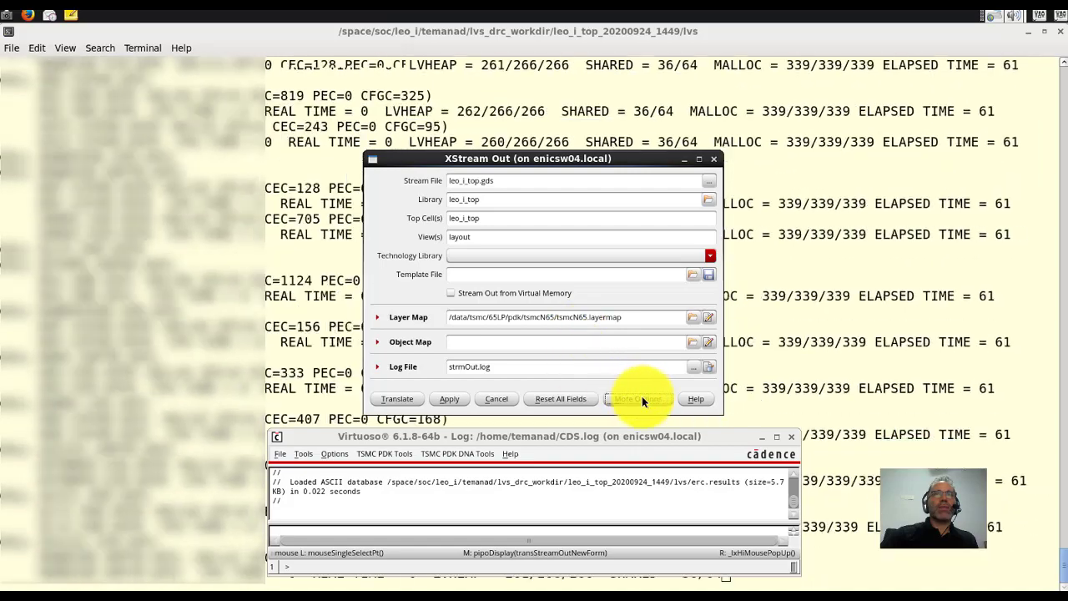
left_click(639, 398)
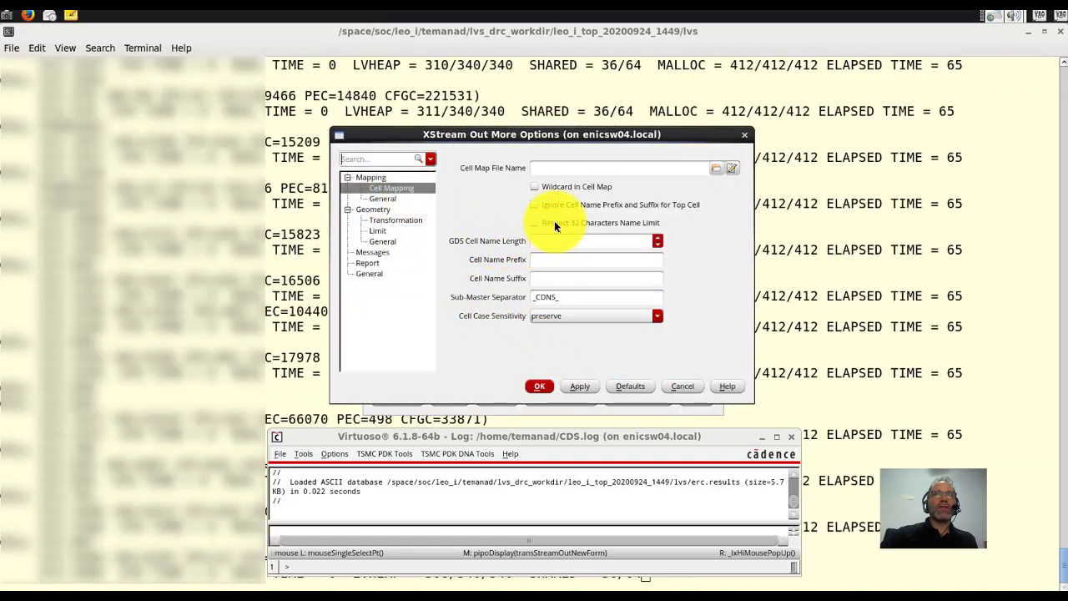
- Enable ignoring the cell name prefix and suffix for the top cell, and show the general mapping options
left_click(540, 259)
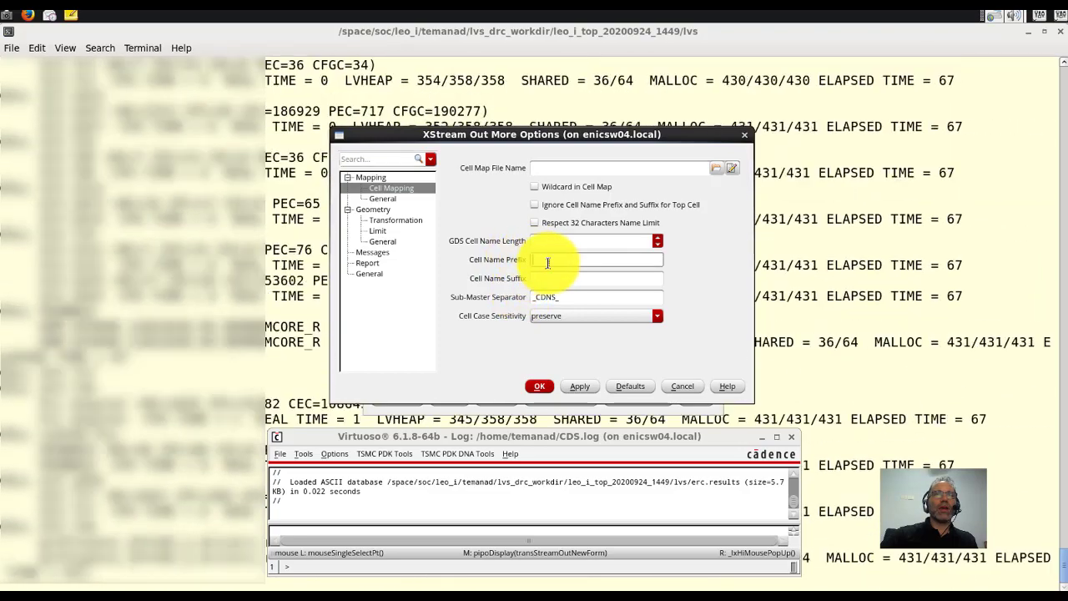
left_click(548, 278)
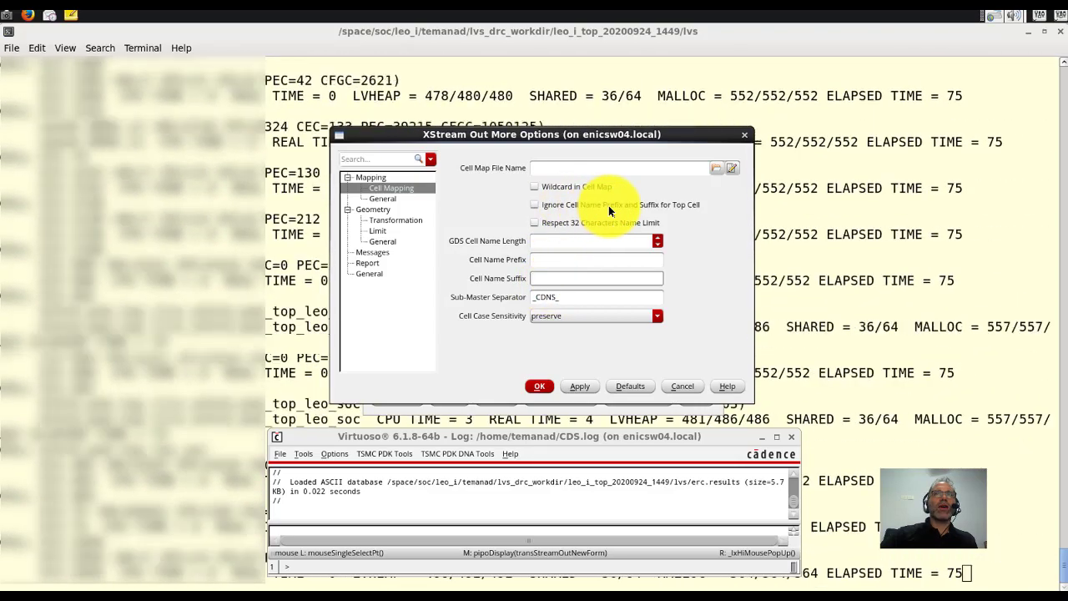
left_click(534, 205)
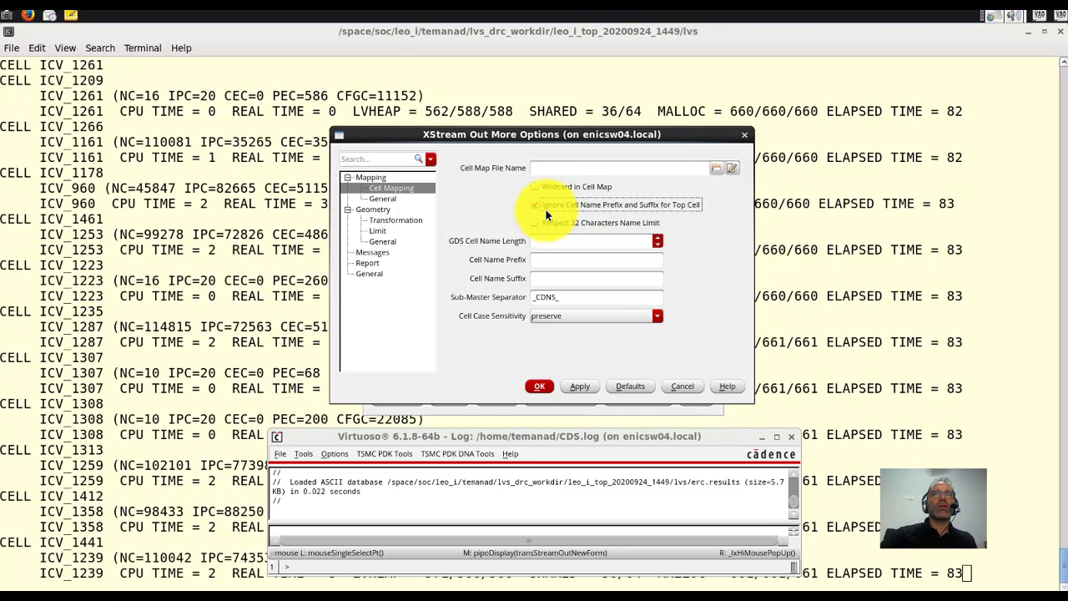
left_click(381, 199)
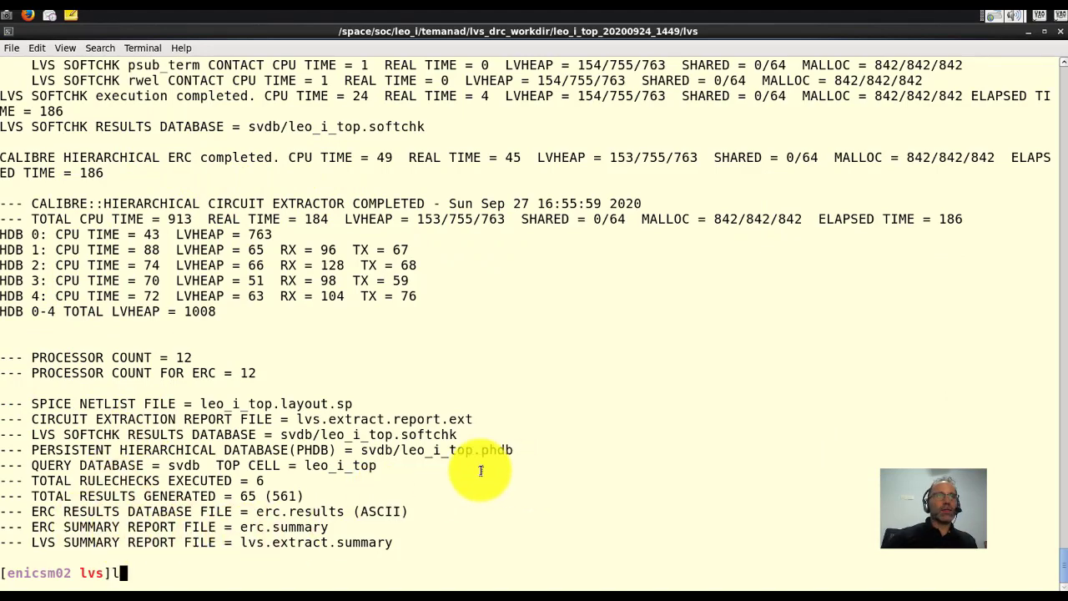
- List the lvs directory's files and open the extracted netlist leo_i_top.layout.sp in GVim to view its subcircuits
type("l")
key("Return")
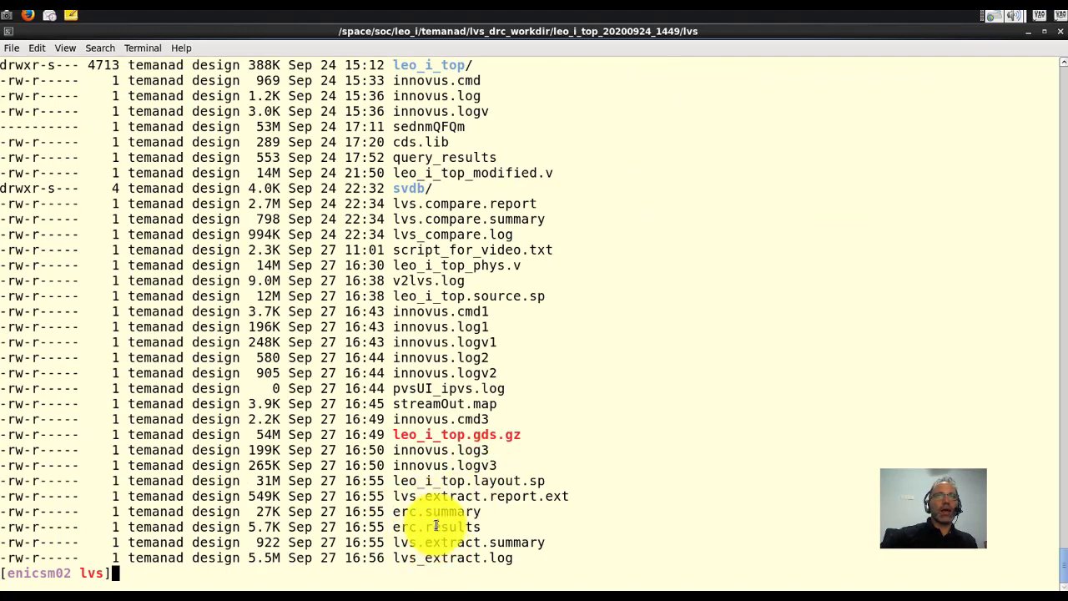
double_click(431, 480)
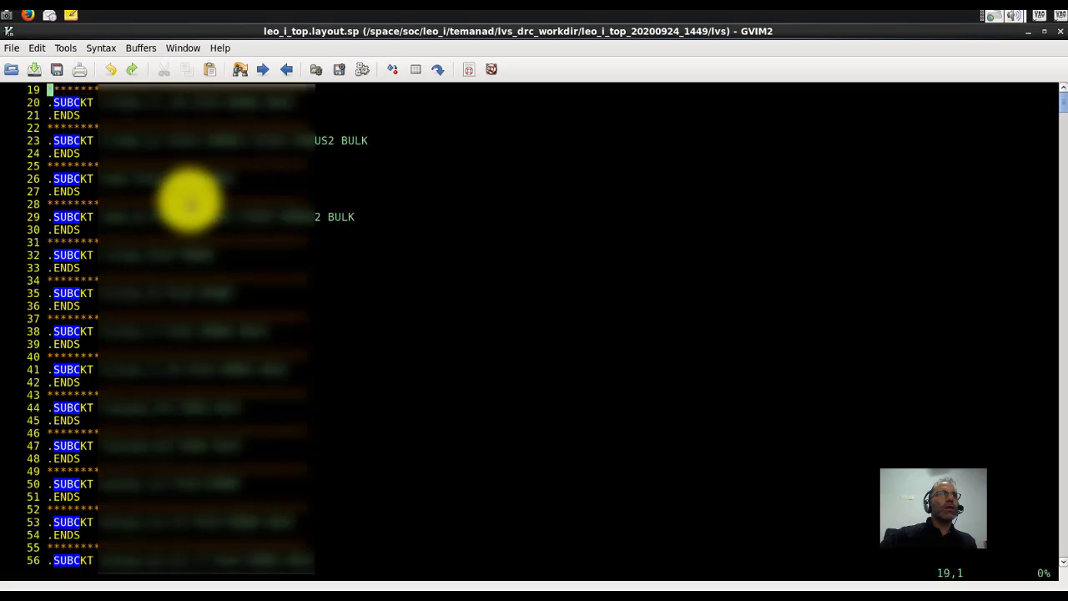
scroll(292, 226, "down", 20)
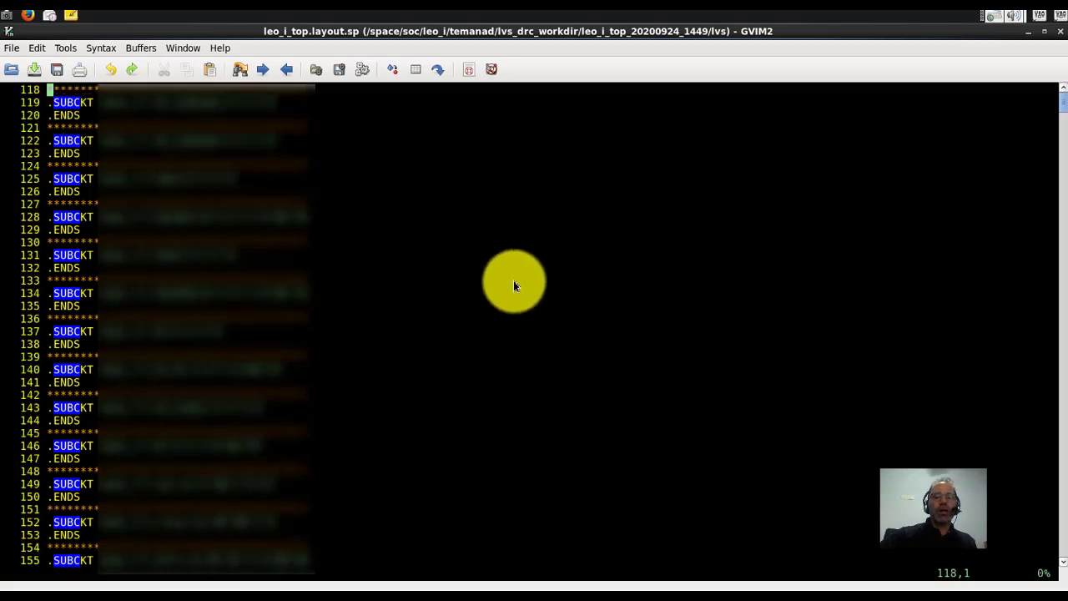
- Search backward from the netlist's end for "subckt" and examine the port list of the leo_i_top subcircuit
key("shift+g")
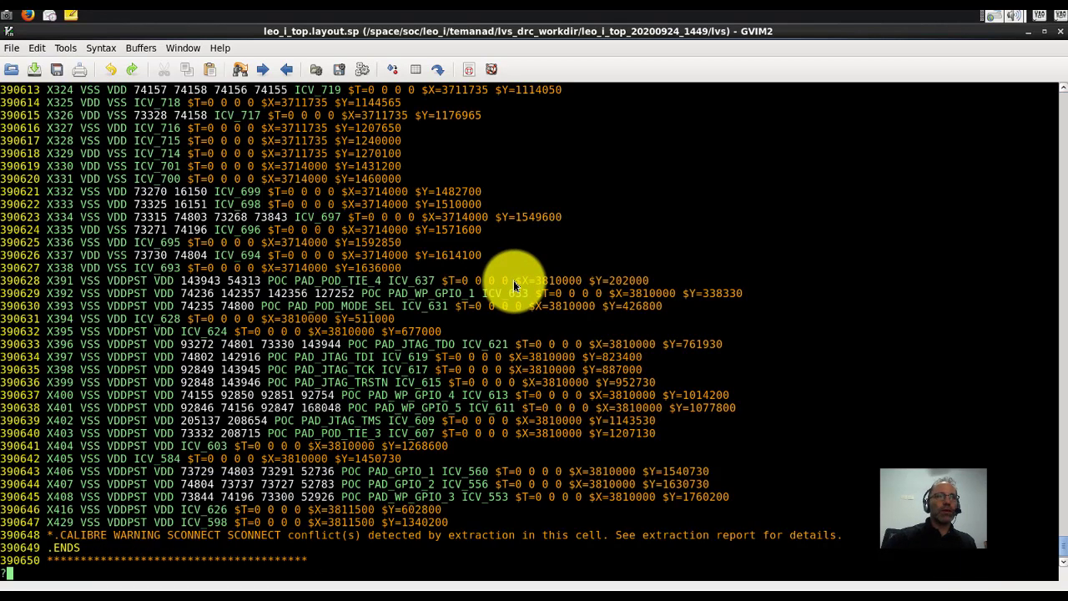
type("?subckt")
key("Return")
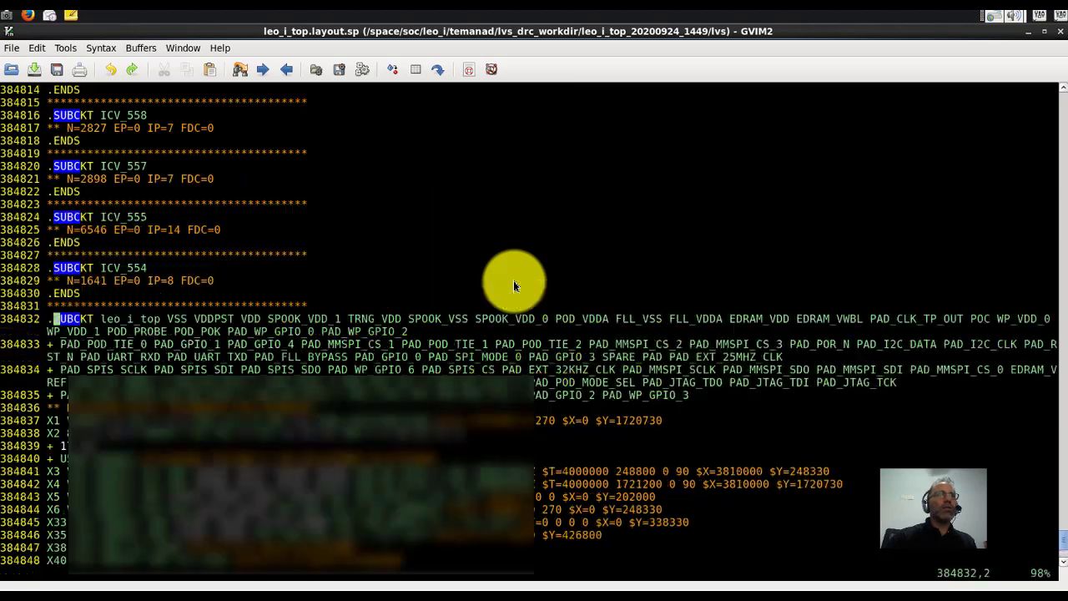
left_click(144, 320)
scroll(205, 322, "down", 1)
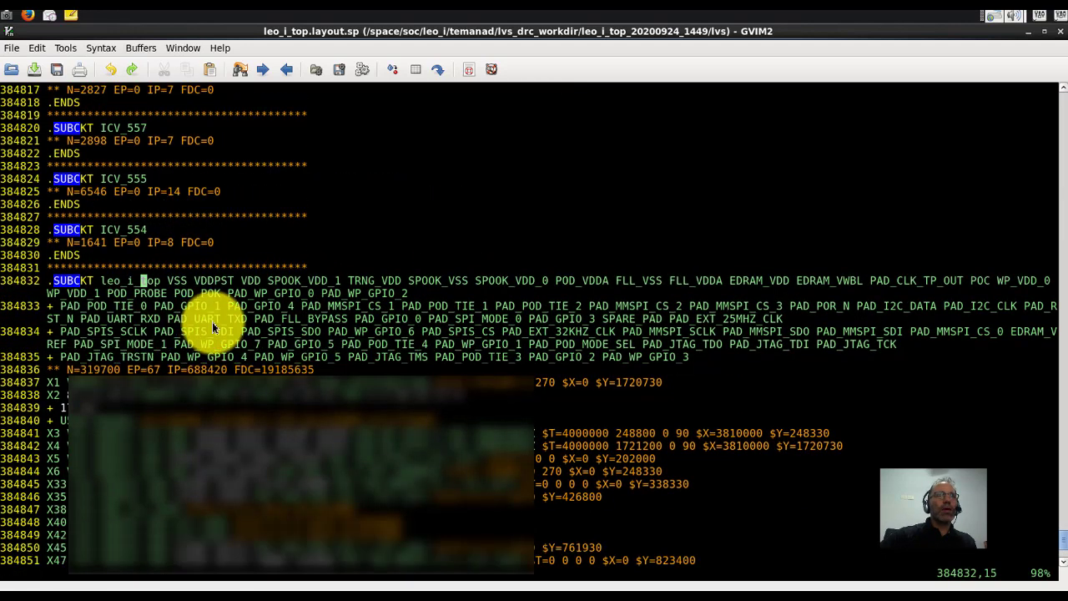
left_click_drag(65, 286, 644, 358)
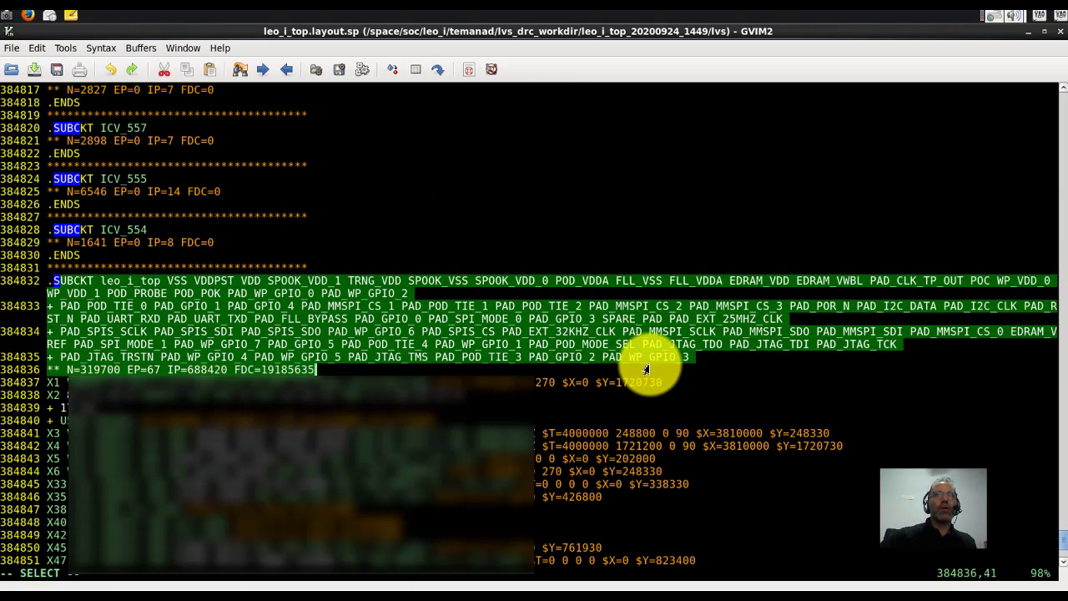
- Examine the instance lines beneath the leo_i_top subcircuit header and the subcircuits above it, and close the netlist
left_click(494, 433)
scroll(255, 411, "down", 4)
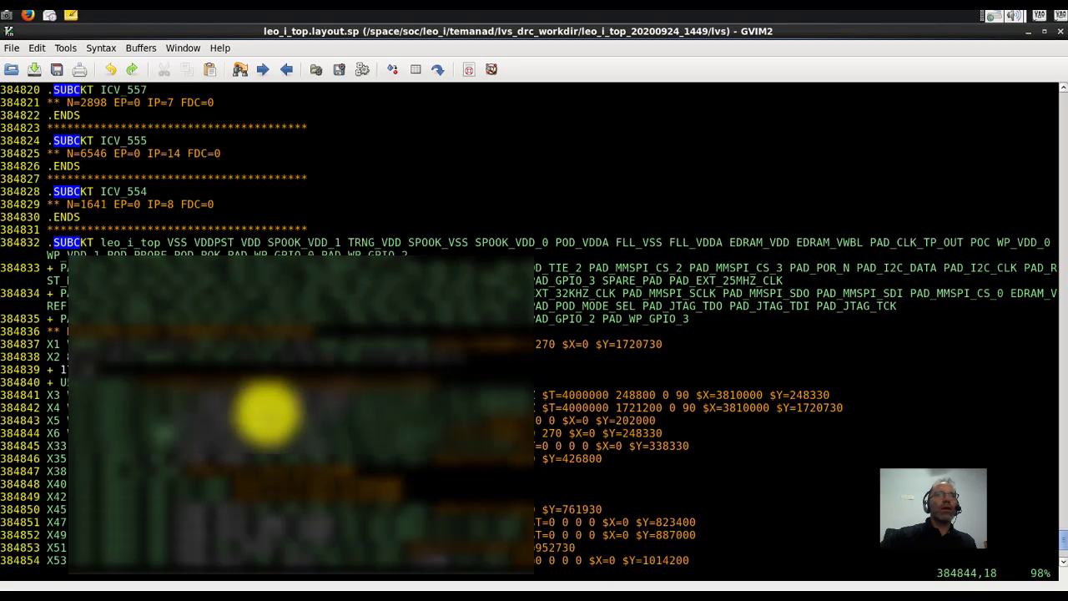
scroll(265, 412, "up", 4)
scroll(265, 412, "up", 2)
scroll(265, 412, "down", 4)
scroll(266, 413, "up", 4)
scroll(265, 412, "down", 4)
scroll(265, 412, "up", 4)
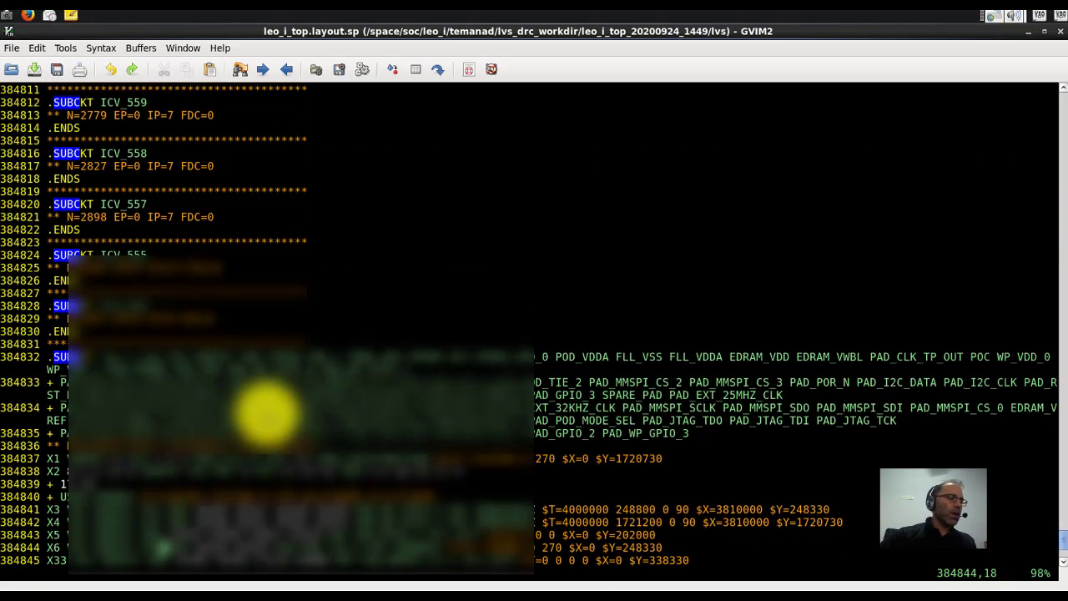
scroll(265, 412, "up", 3)
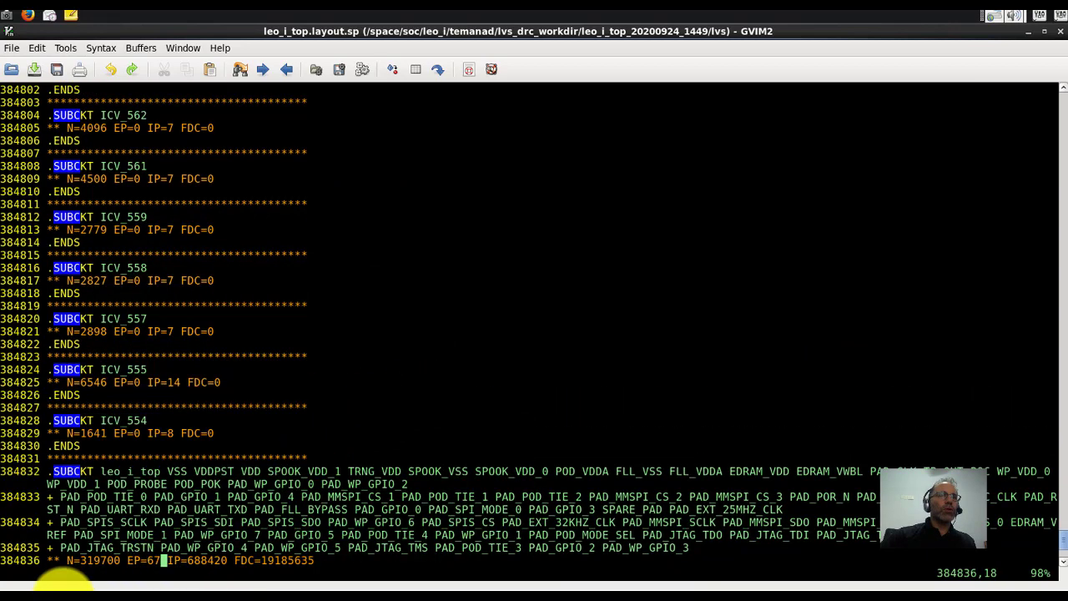
type(":q")
key("Return")
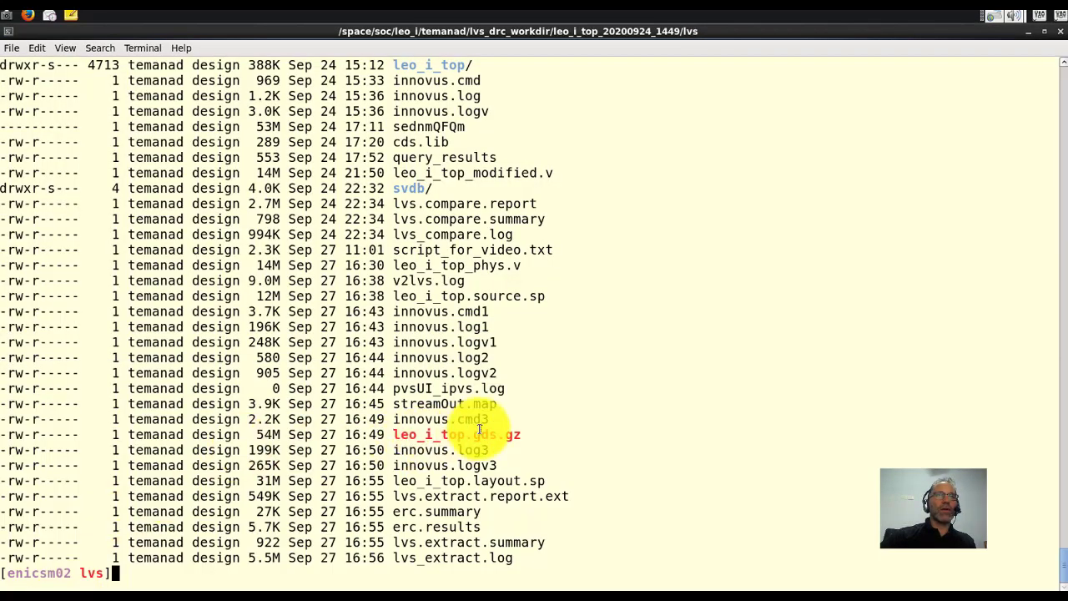
- Open lvs_extract.log in the terminal with less
double_click(466, 558)
key("ctrl+c")
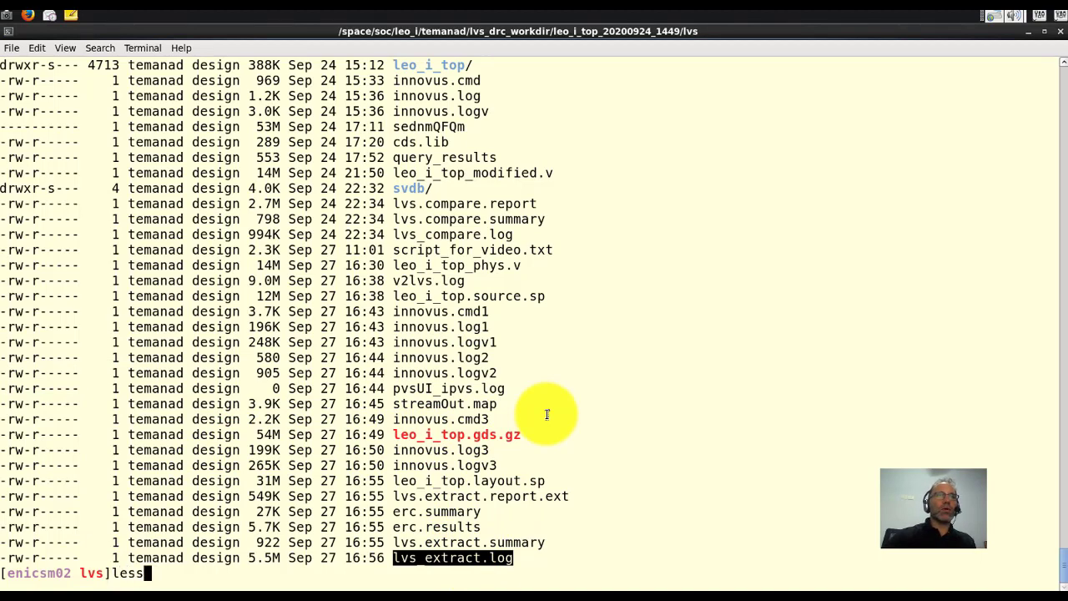
type("less")
middle_click(546, 413)
key("Return")
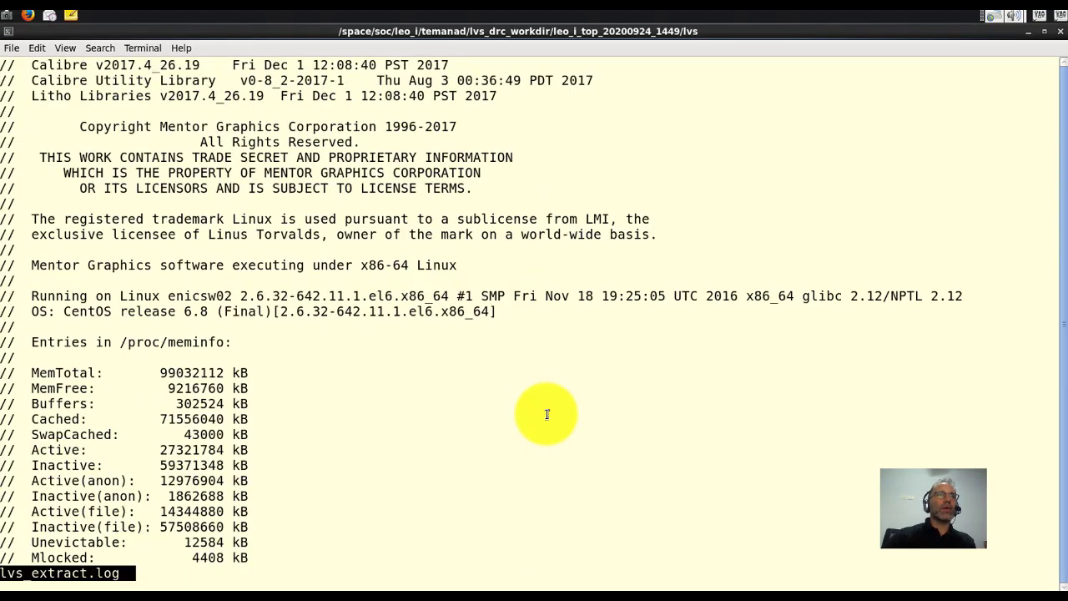
- Search the extraction log for "warning", ignoring case
key("minus")
key("i")
key("slash")
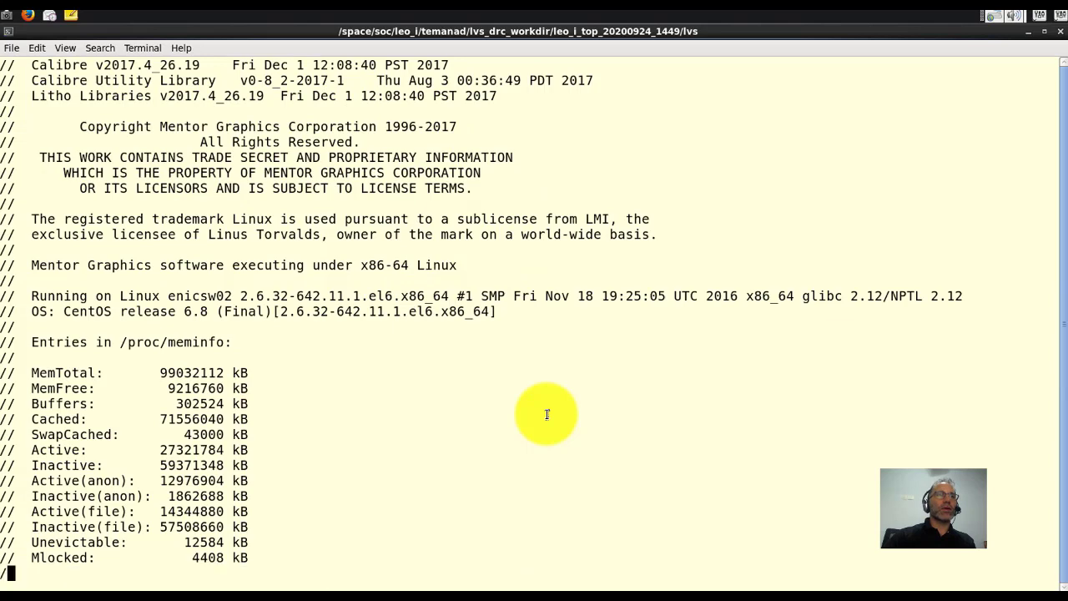
type("warning")
key("Return")
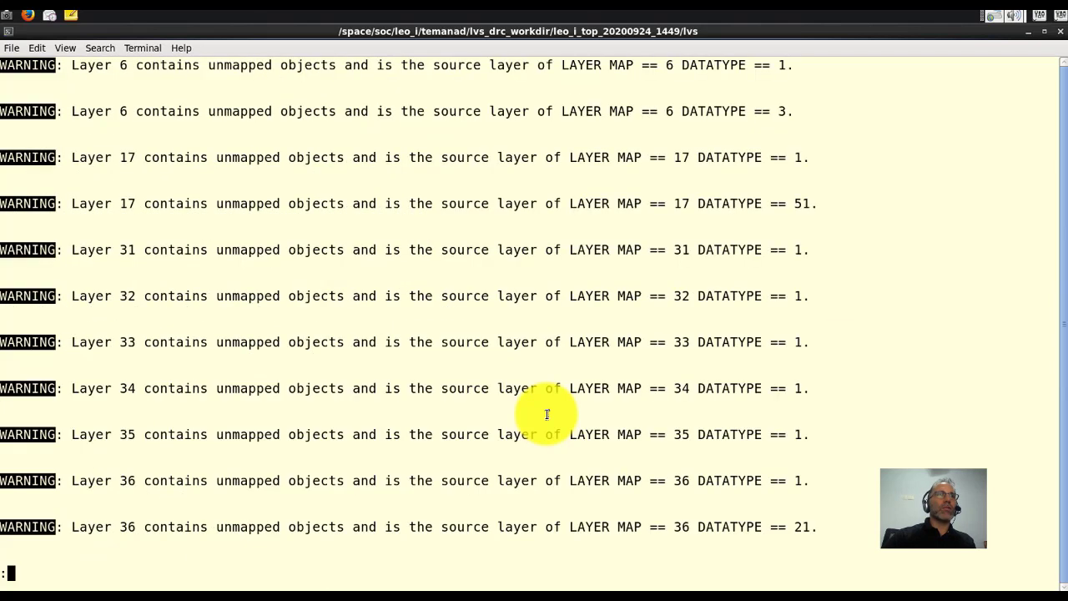
- Page through the log's warning matches, from the unmapped layer warnings to the cell extraction errors and warnings
key("space")
key("space")
key("space")
key("space")
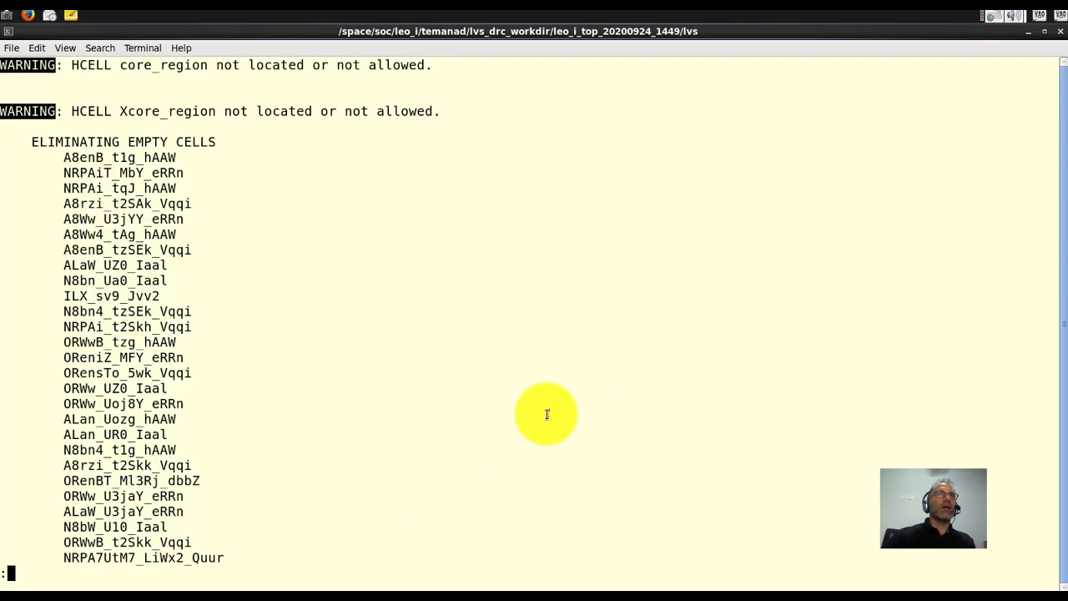
key("n")
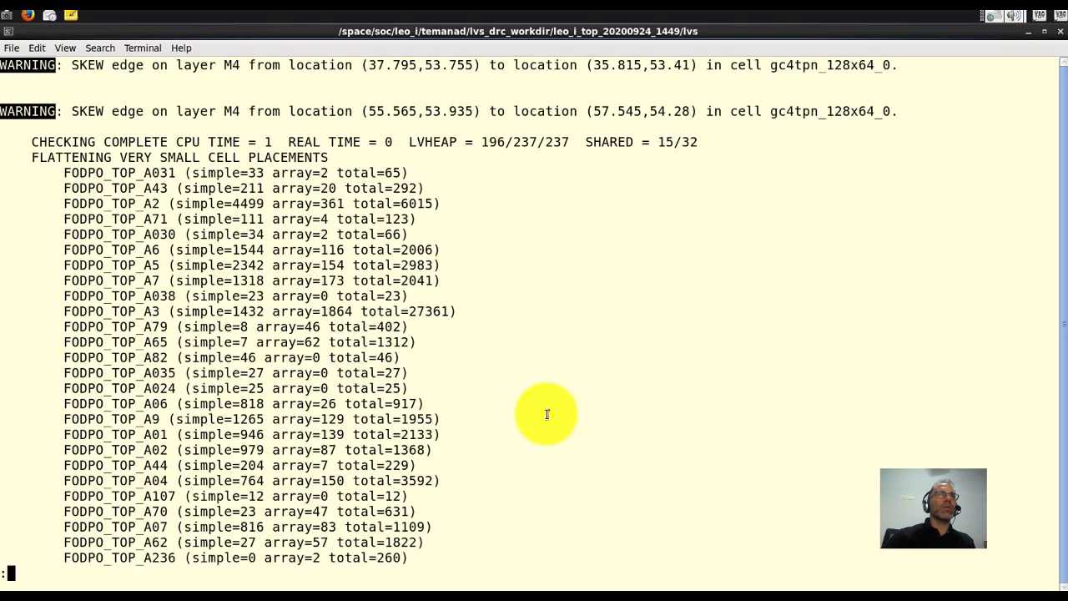
key("n")
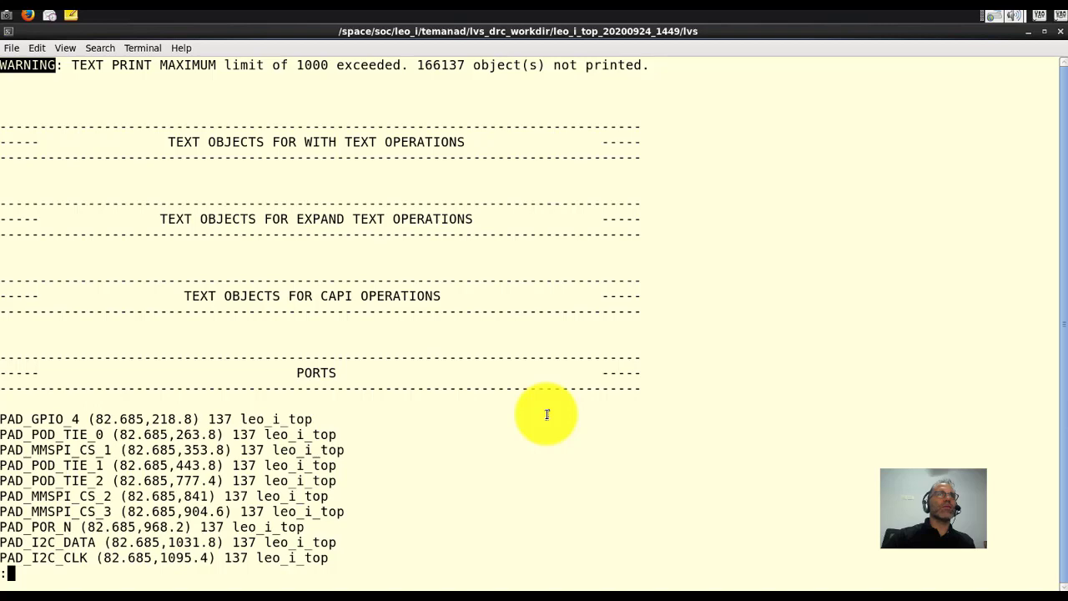
key("n")
key("n")
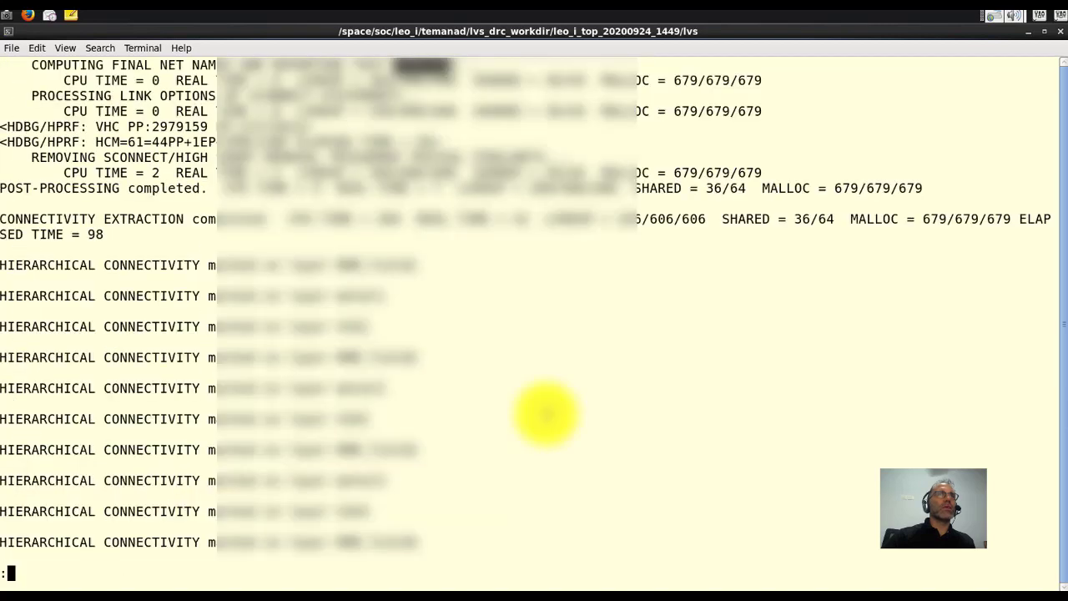
key("n")
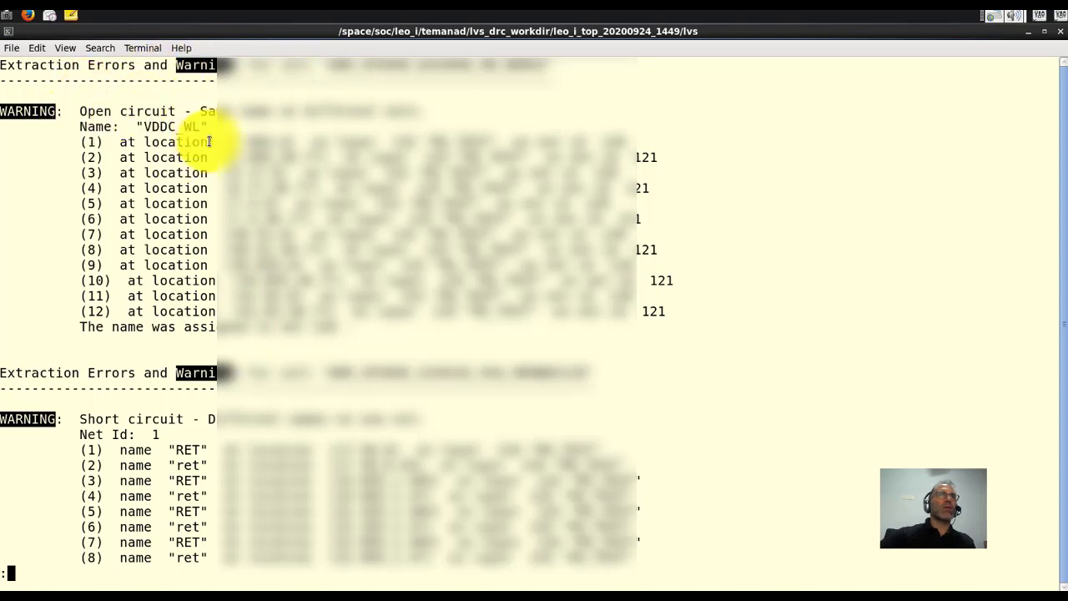
- Review the open and short circuit warnings per cell, through to the extraction warnings for leo_i_top
scroll(177, 286, "down", 15)
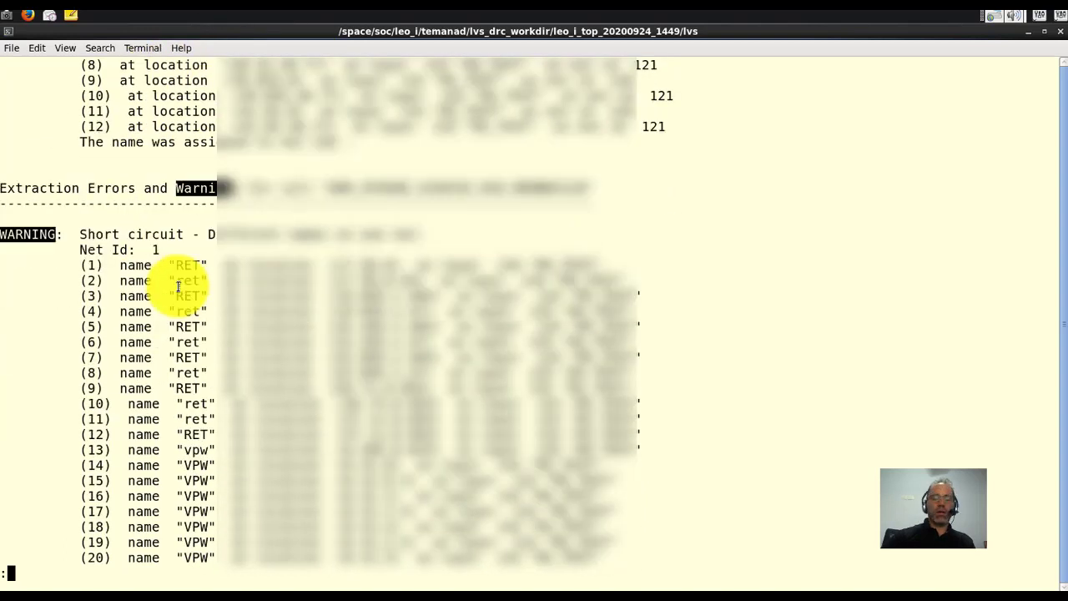
scroll(178, 286, "down", 15)
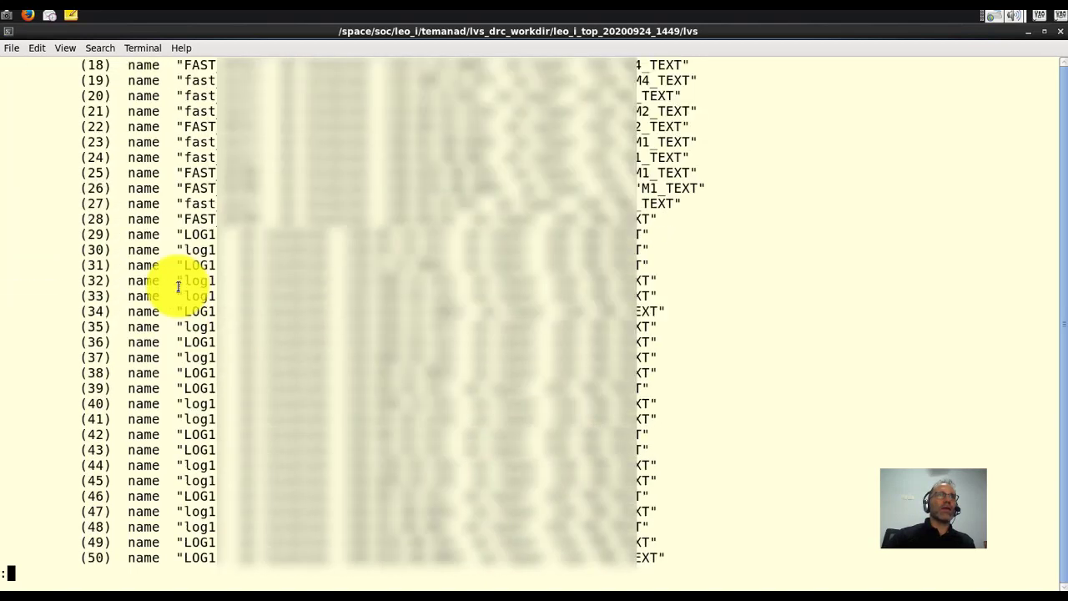
scroll(177, 286, "down", 5)
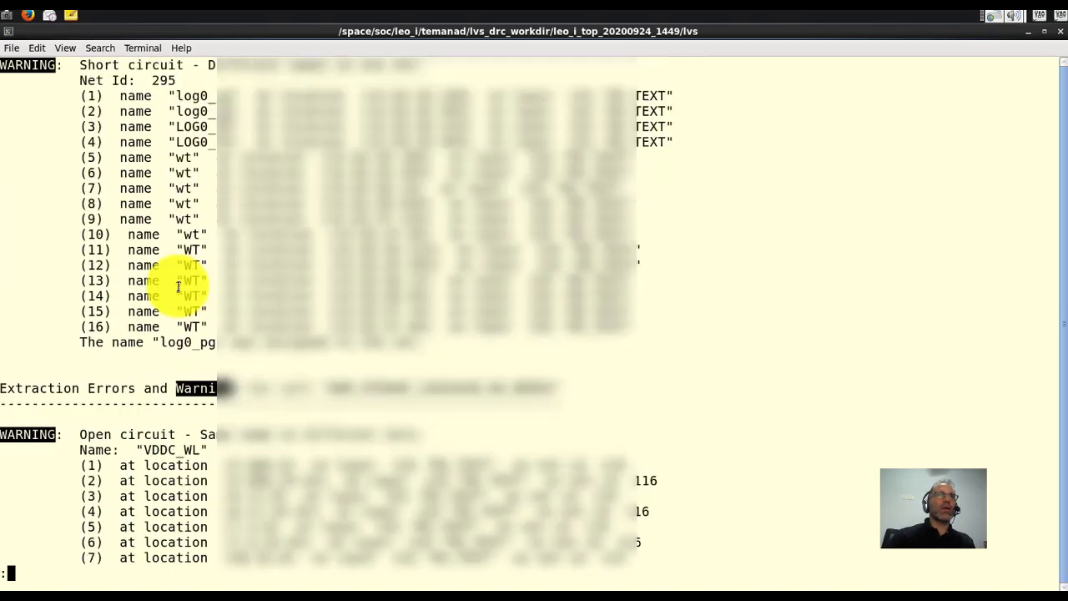
scroll(178, 286, "down", 20)
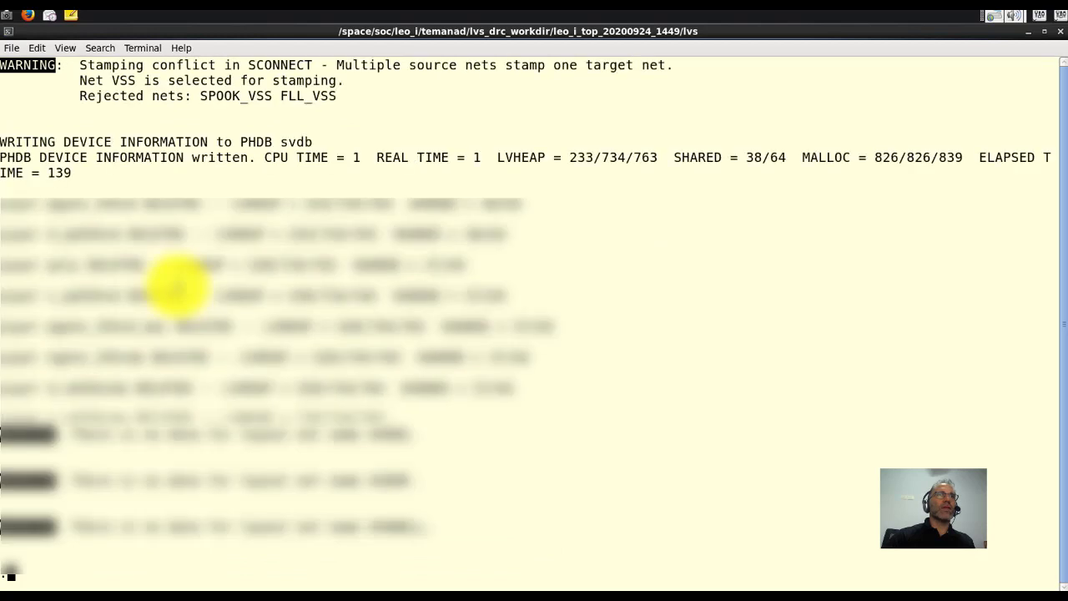
scroll(178, 286, "up", 4)
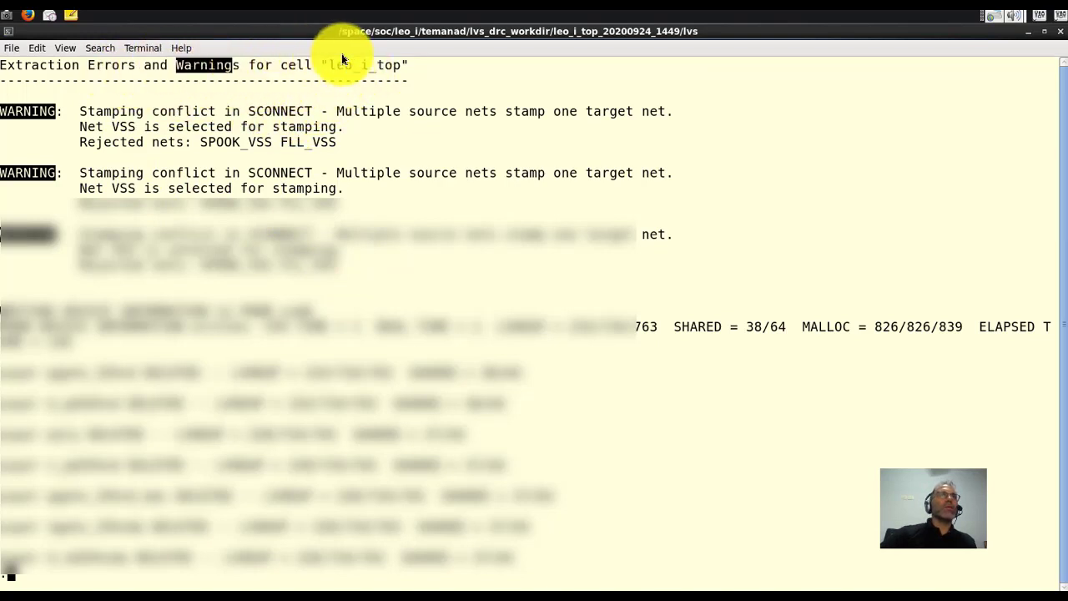
- Examine the SCONNECT stamping conflict for leo_i_top, including the selected net and the rejected nets, and close the log
double_click(268, 111)
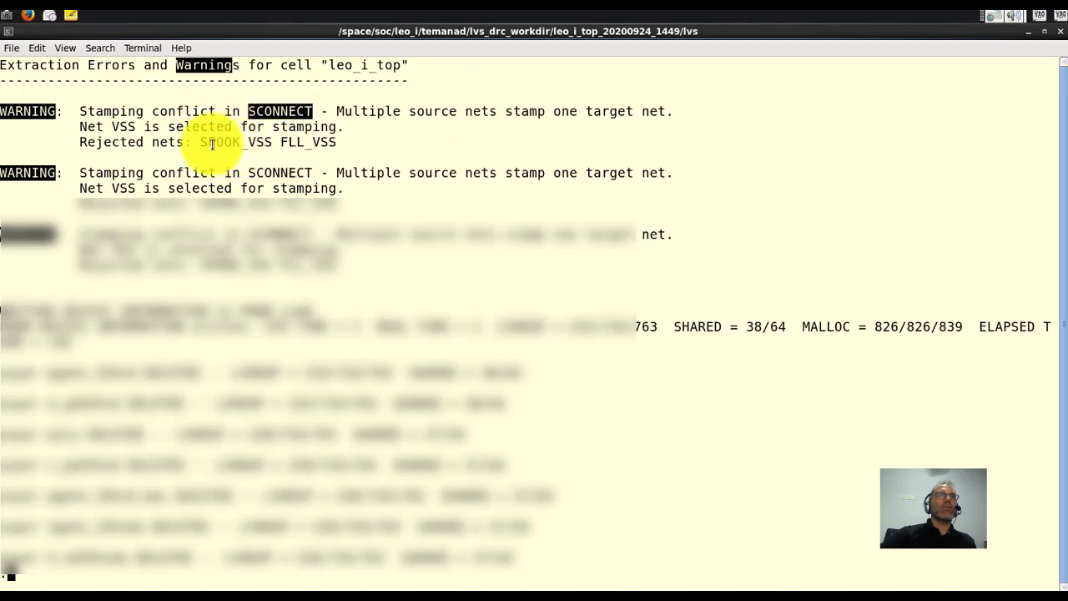
left_click_drag(207, 142, 351, 143)
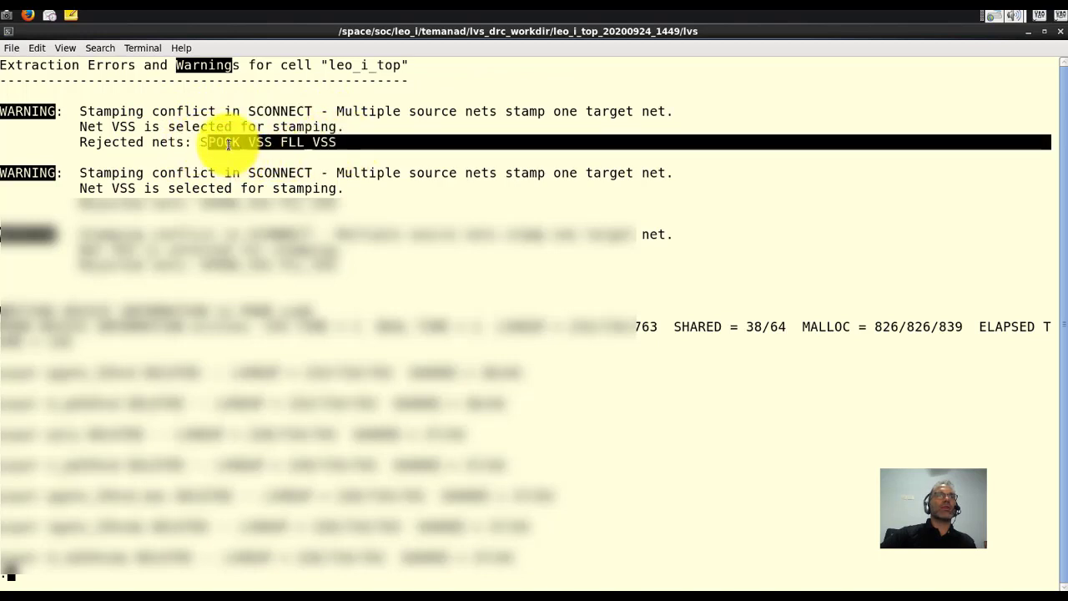
left_click_drag(200, 142, 339, 140)
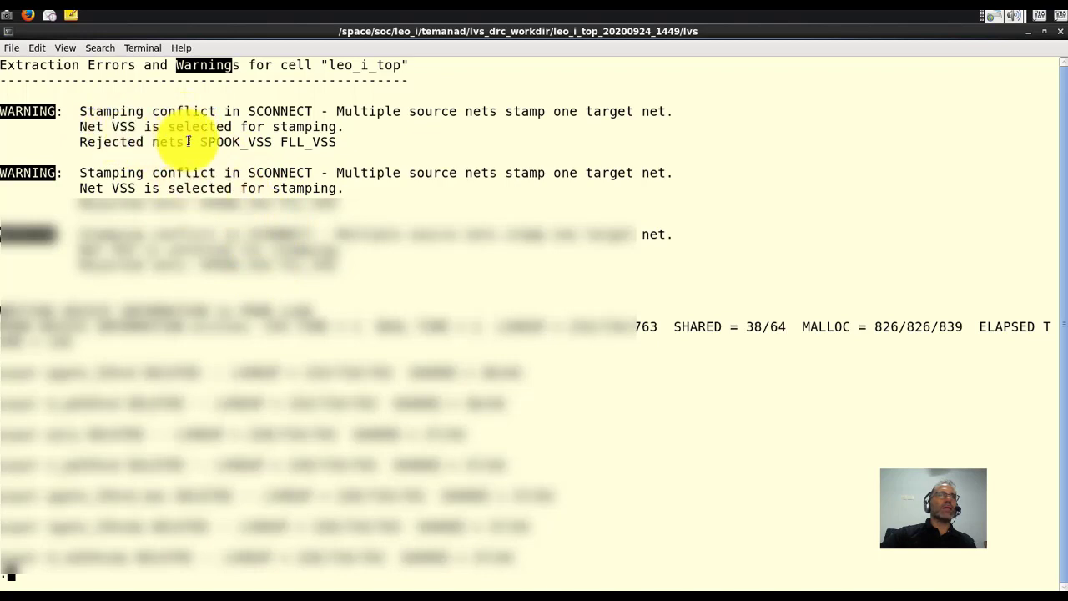
left_click_drag(201, 142, 329, 141)
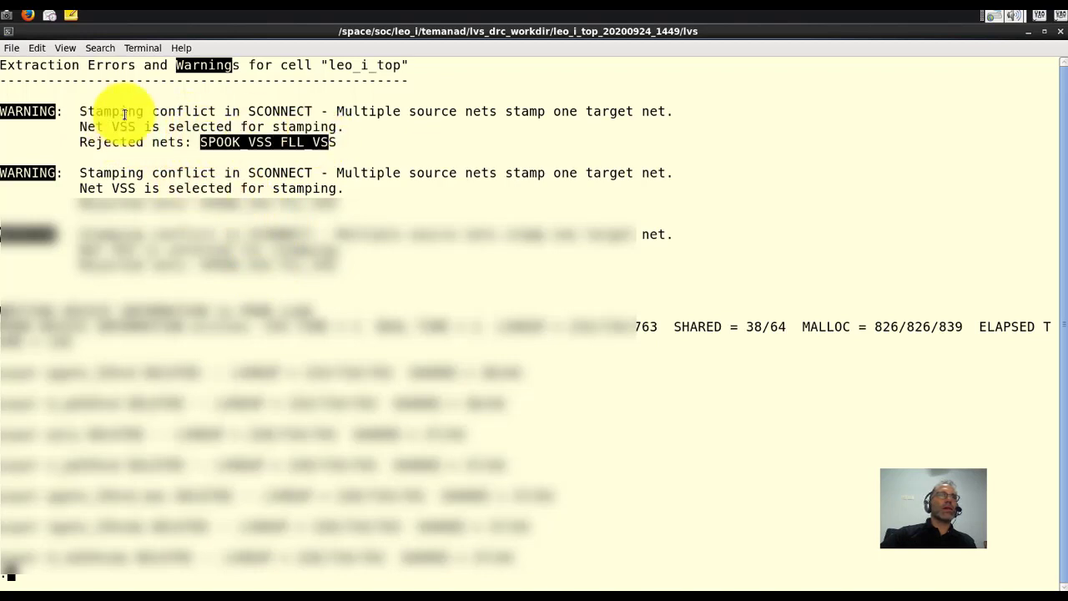
double_click(116, 126)
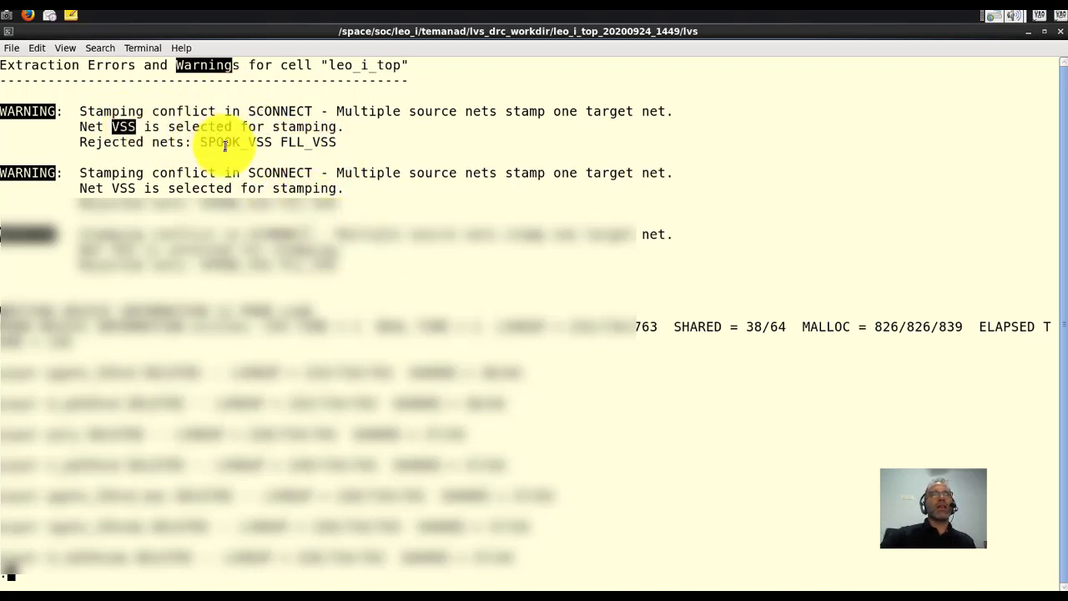
left_click(125, 126)
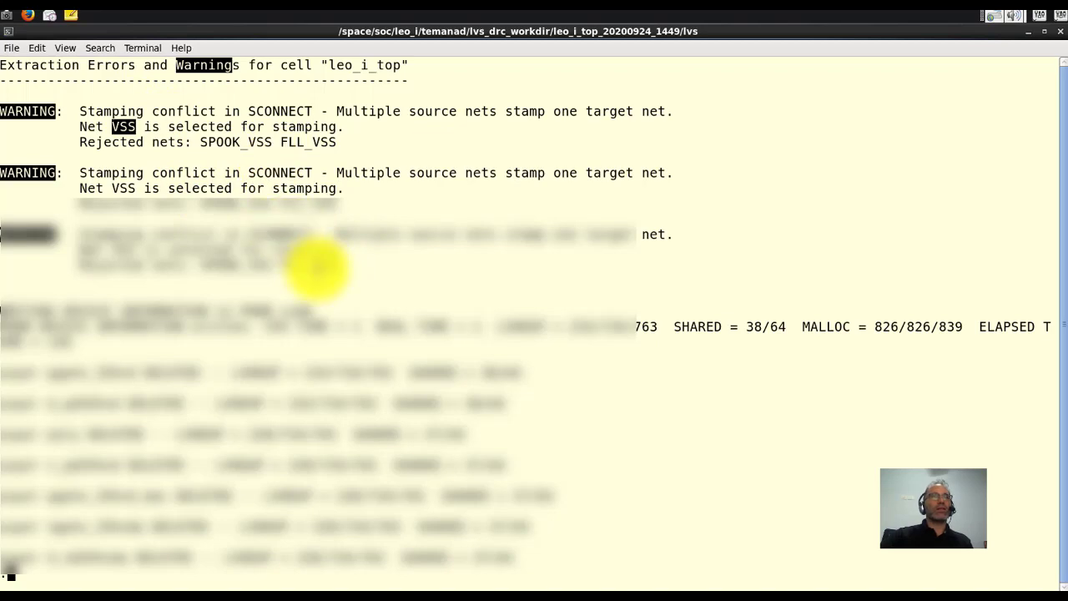
key("q")
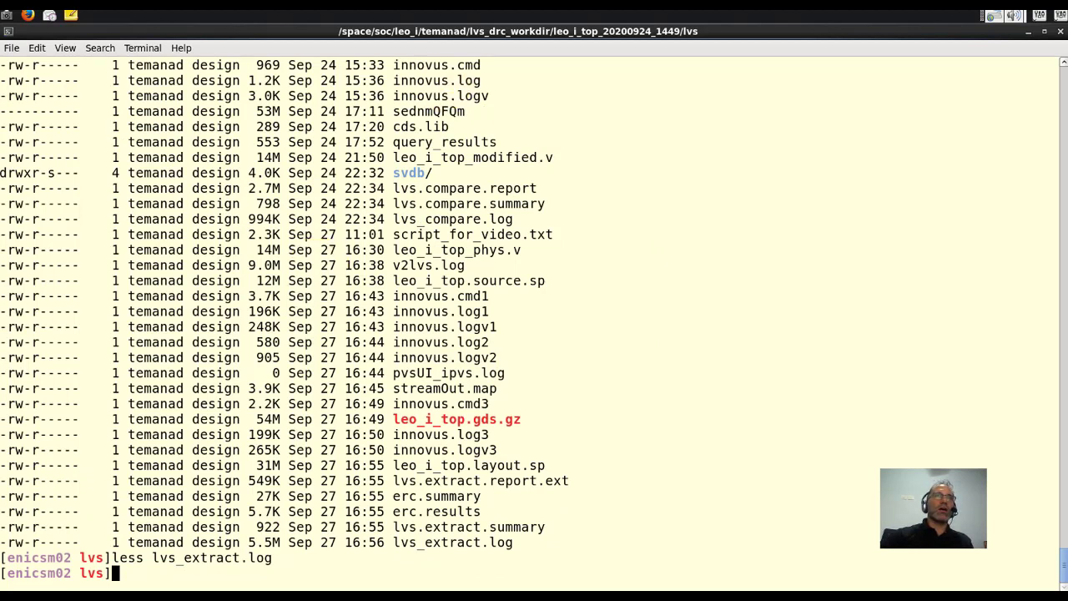
- Launch Calibre RVE on the svdb database and load its extraction results for leo_i_top
double_click(419, 173)
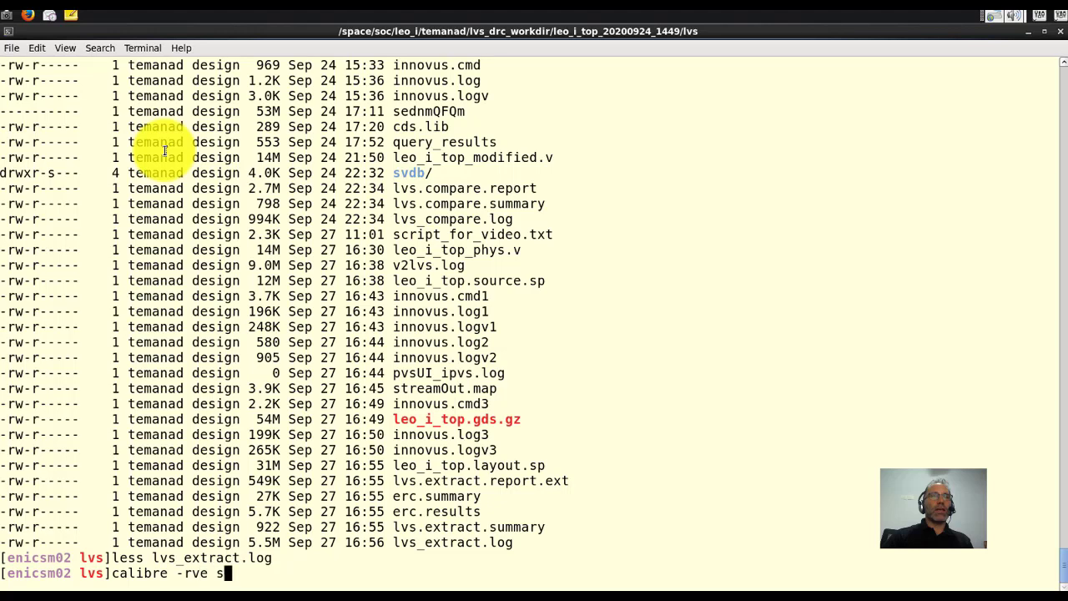
key("Return")
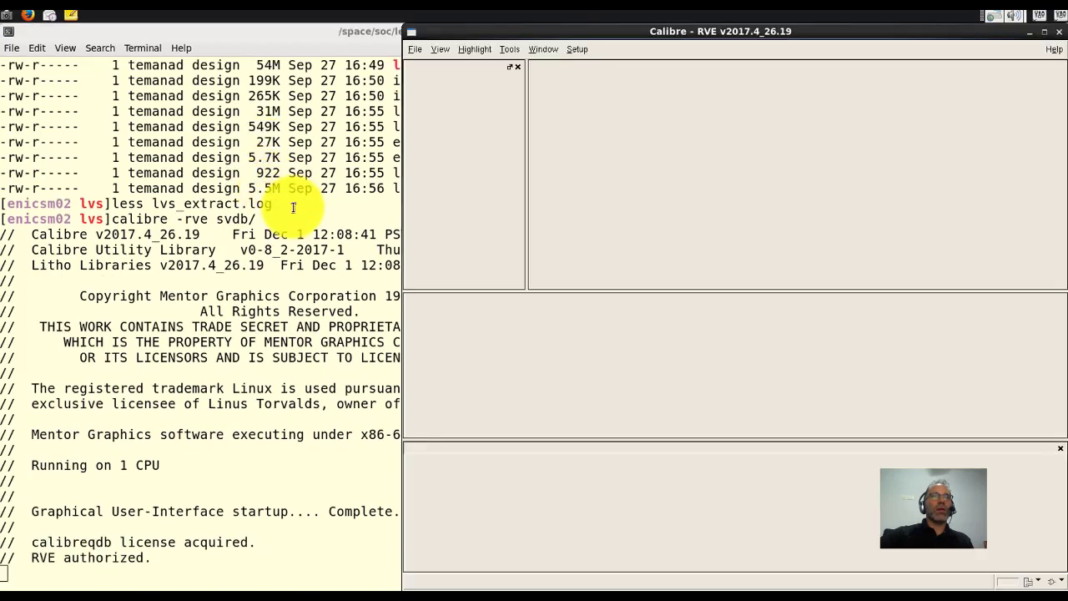
left_click(706, 371)
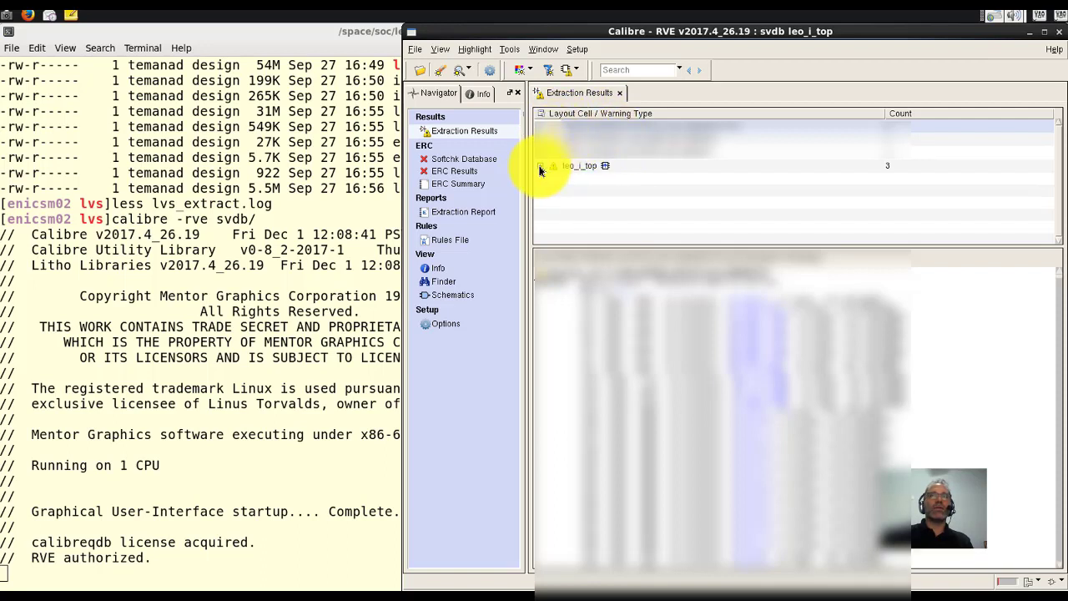
- Review the extraction warnings for leo_i_top, and inspect the psub_term_b and psub contact checks in the Softchk Database, including psub result 3121
double_click(571, 167)
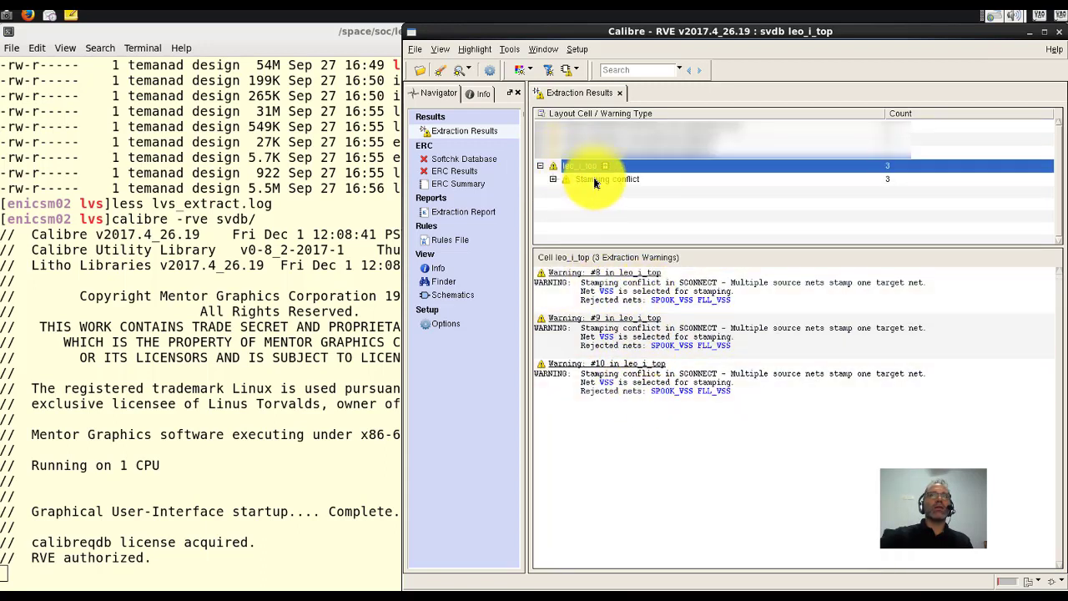
left_click(460, 161)
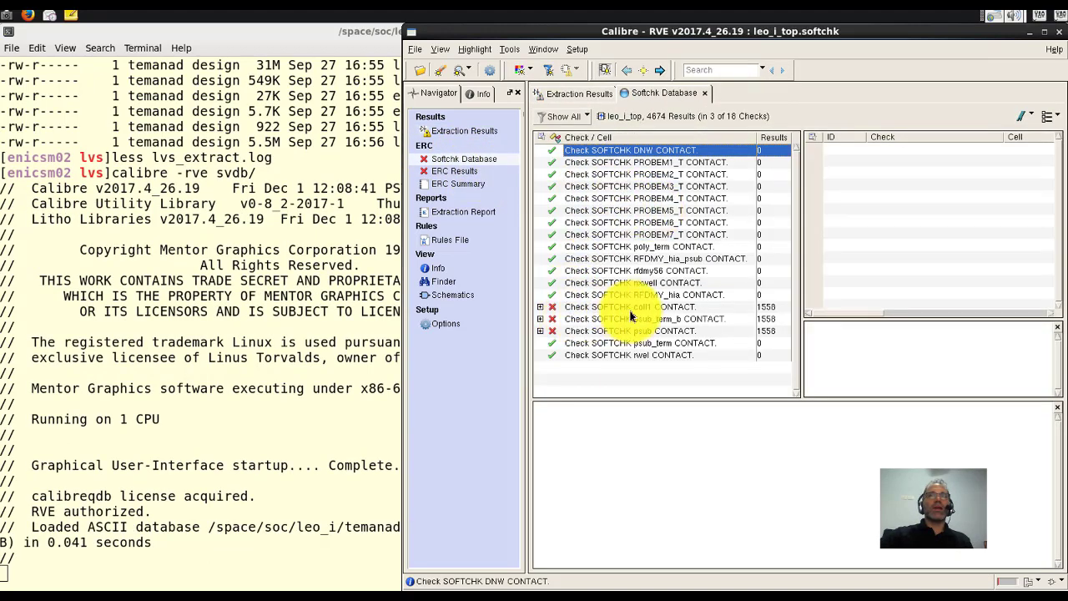
left_click(669, 320)
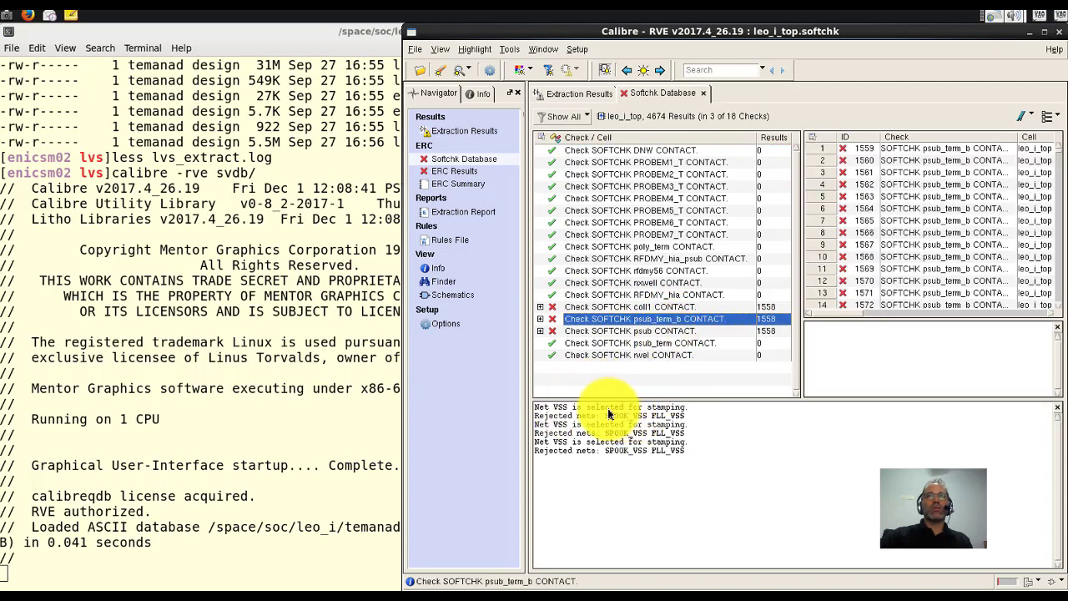
left_click(645, 333)
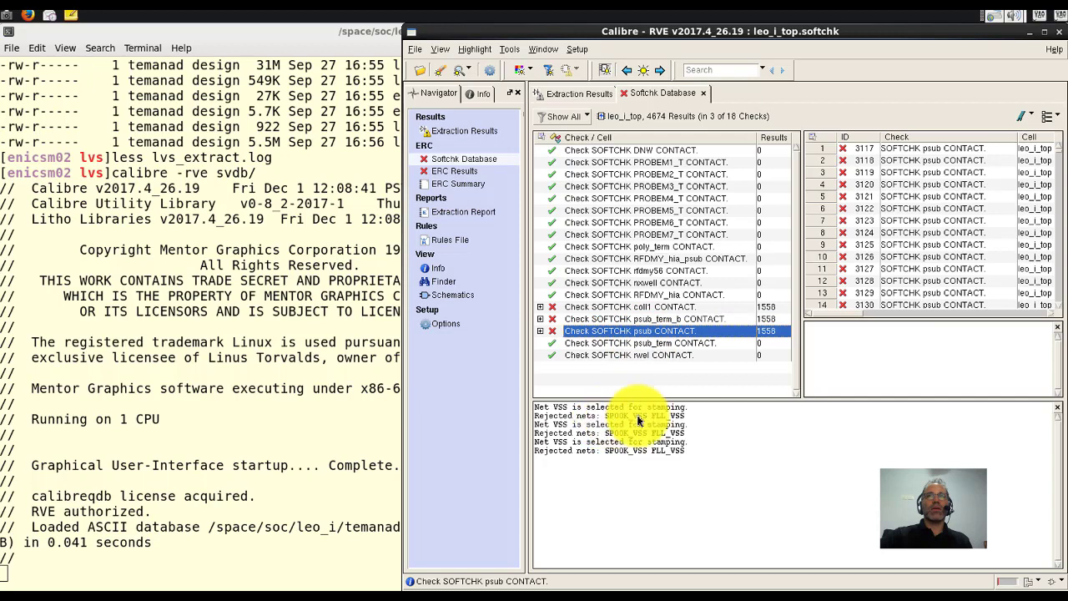
left_click(943, 196)
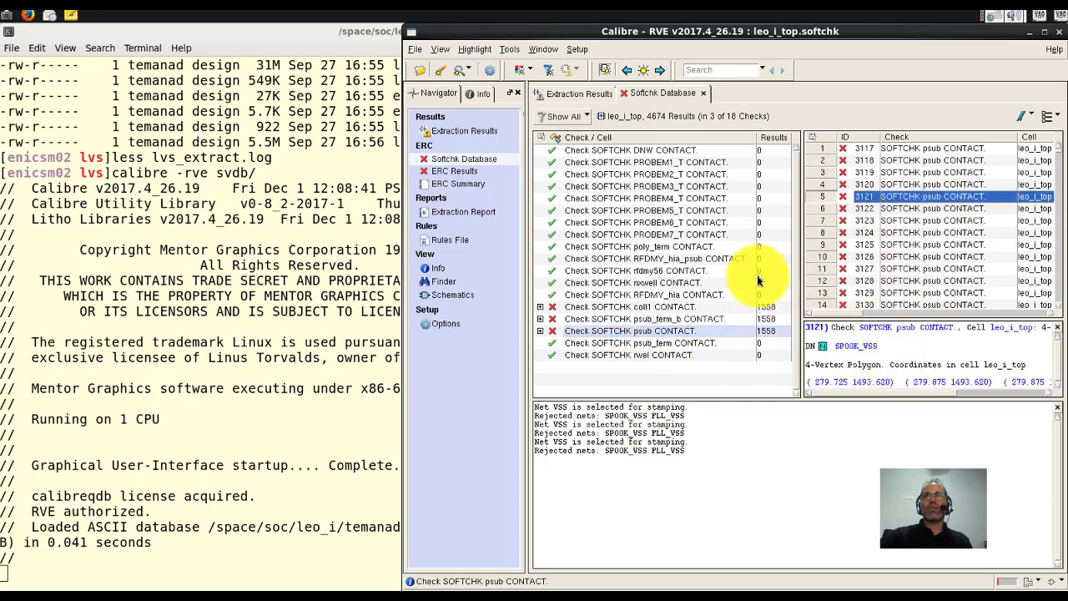
- Open the ERC results and examine the floating.psub and floating.nxwell_float checks
left_click(450, 171)
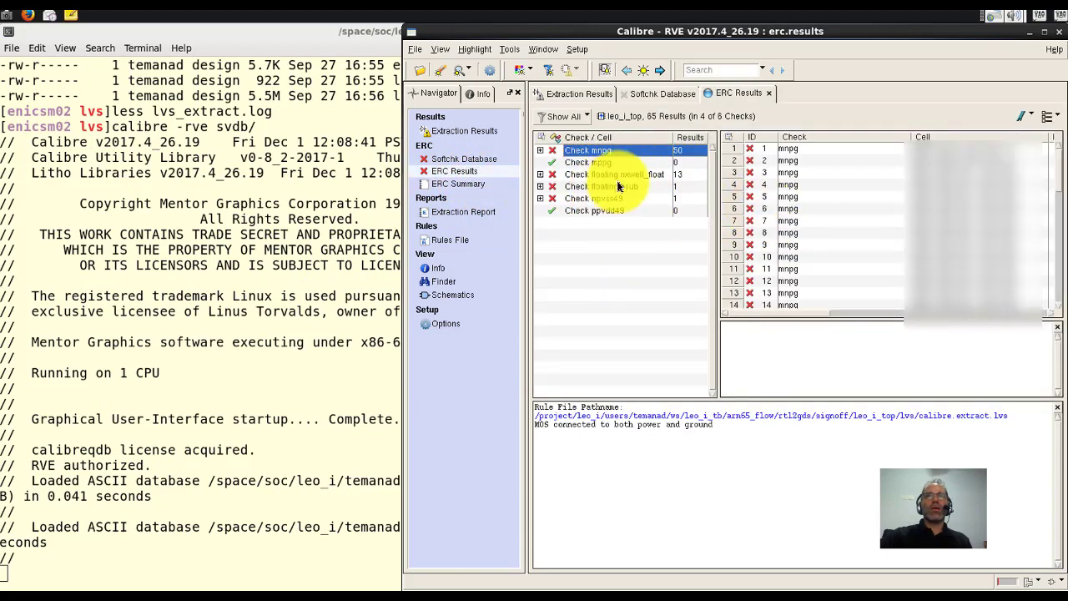
left_click(618, 187)
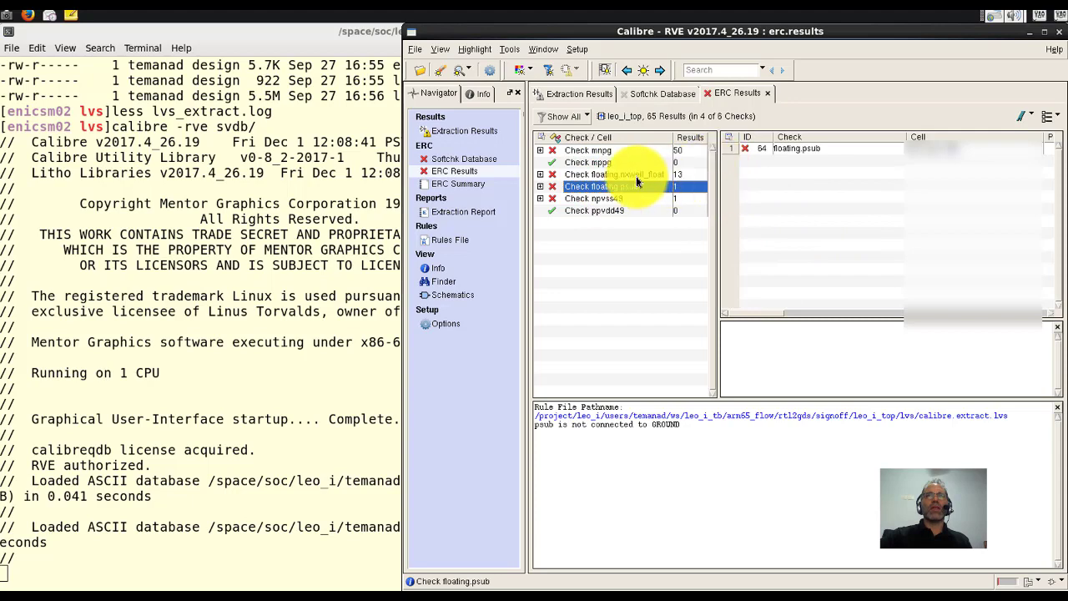
left_click(584, 174)
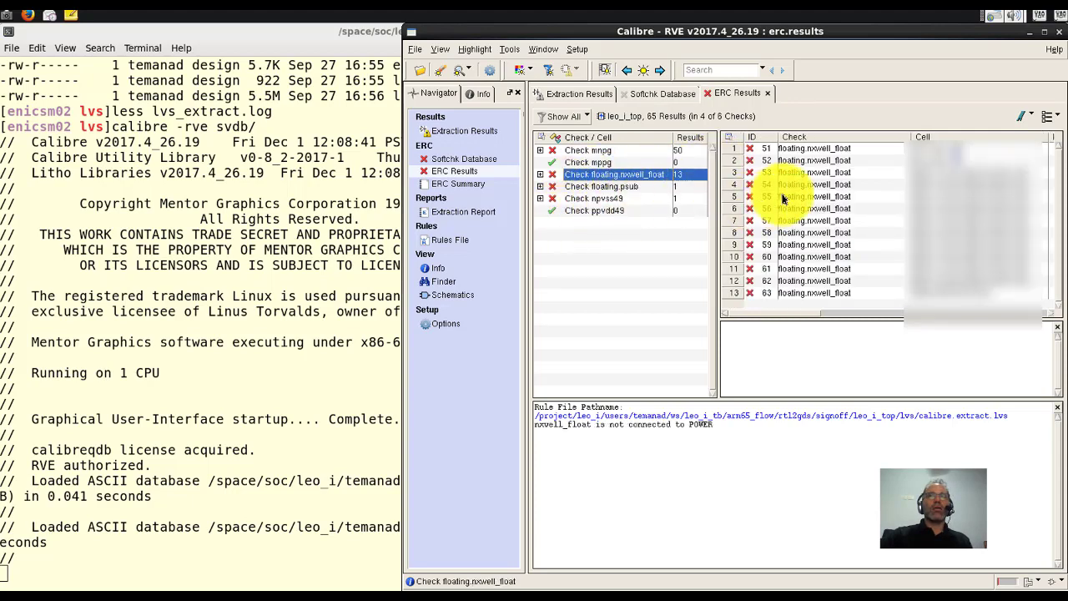